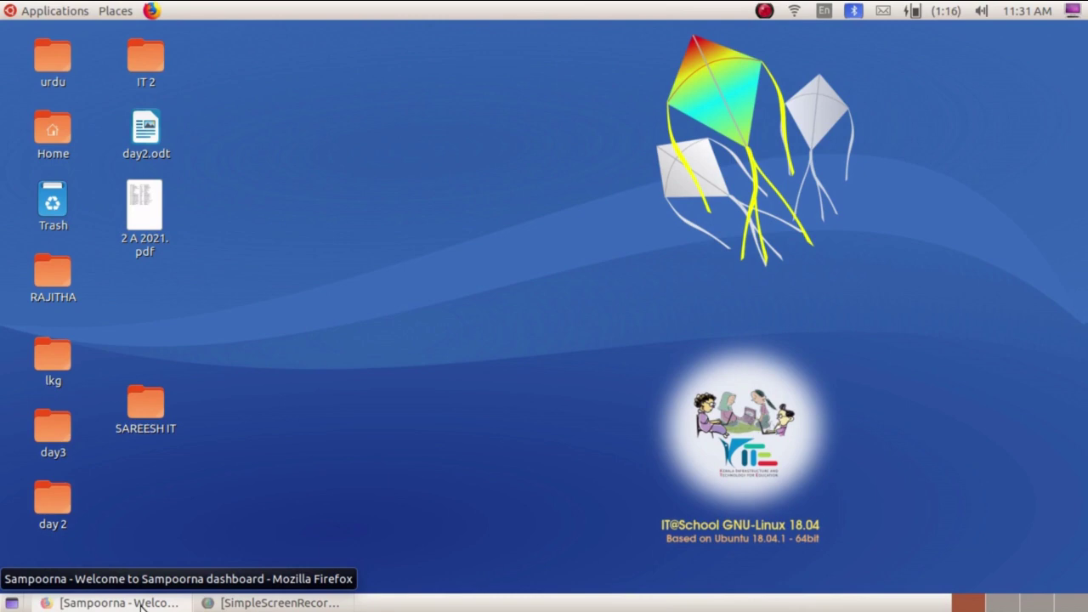
# Switch to the Sampoorna dashboard in Firefox, open its Reports page and name the new report 1A&B
pyautogui.click(141, 604)
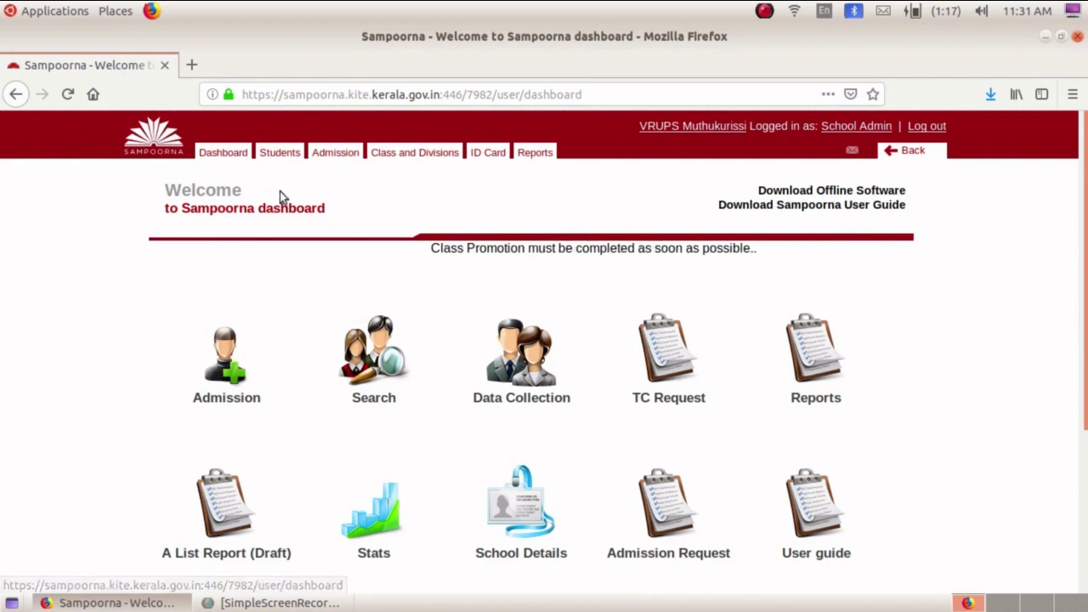
pyautogui.click(828, 331)
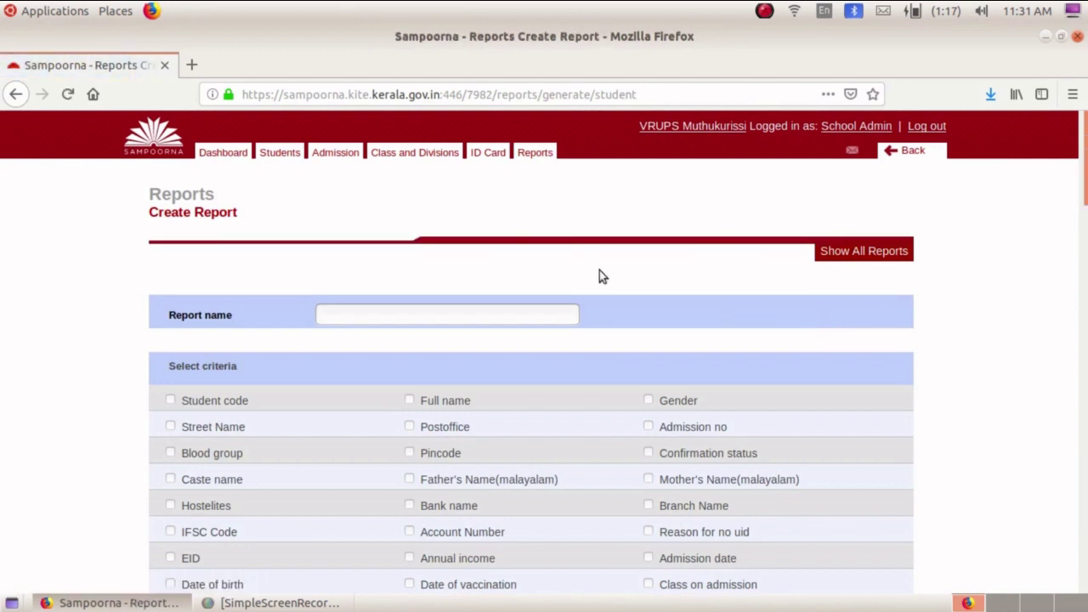
pyautogui.click(556, 318)
pyautogui.write('1')
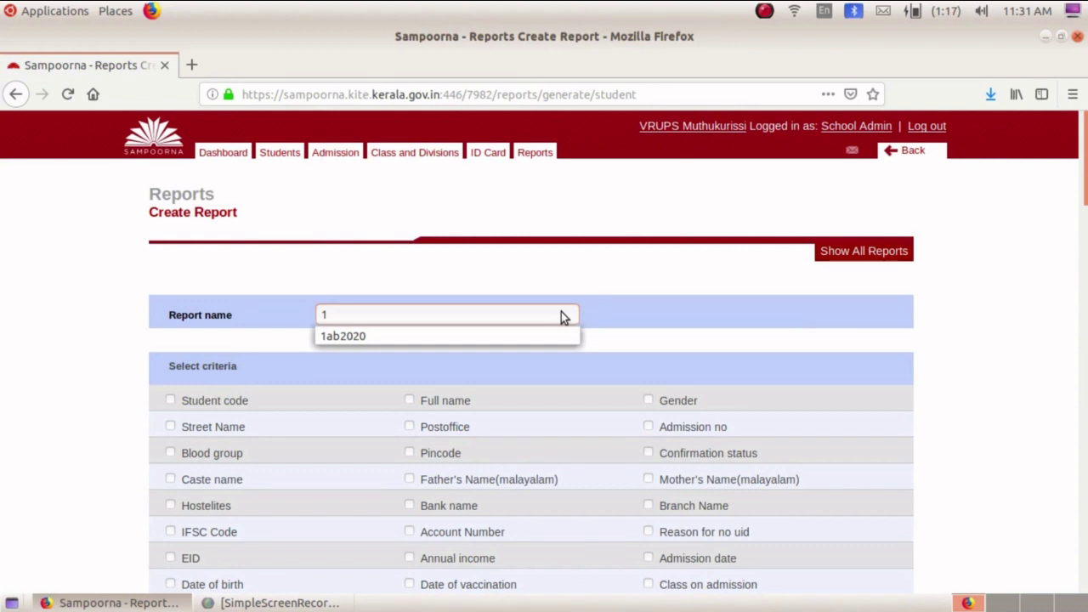
pyautogui.write('a')
pyautogui.write('&')
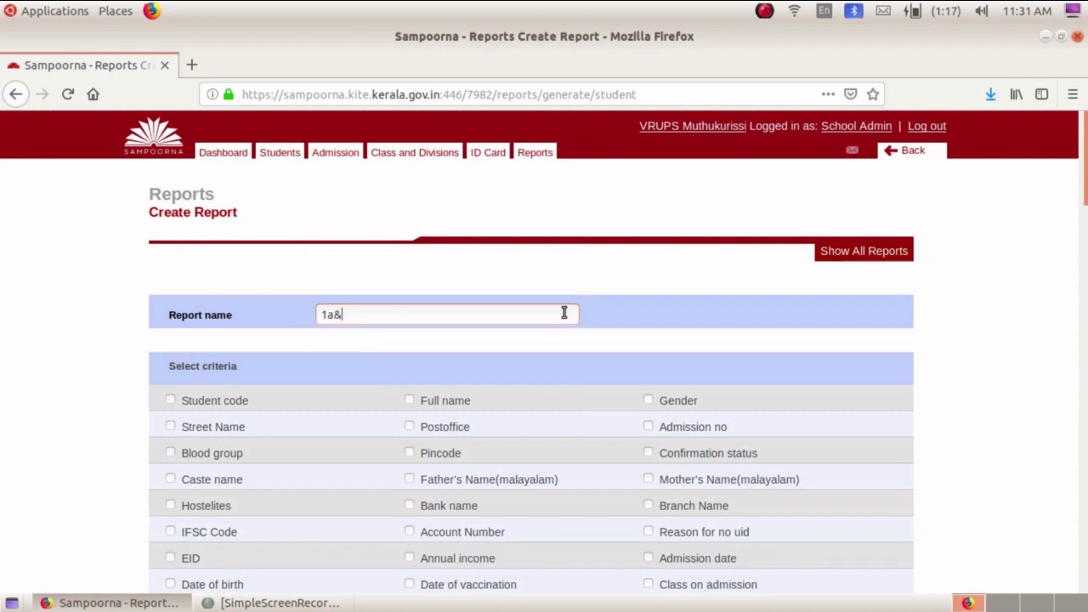
pyautogui.press('BackSpace')
pyautogui.press('BackSpace')
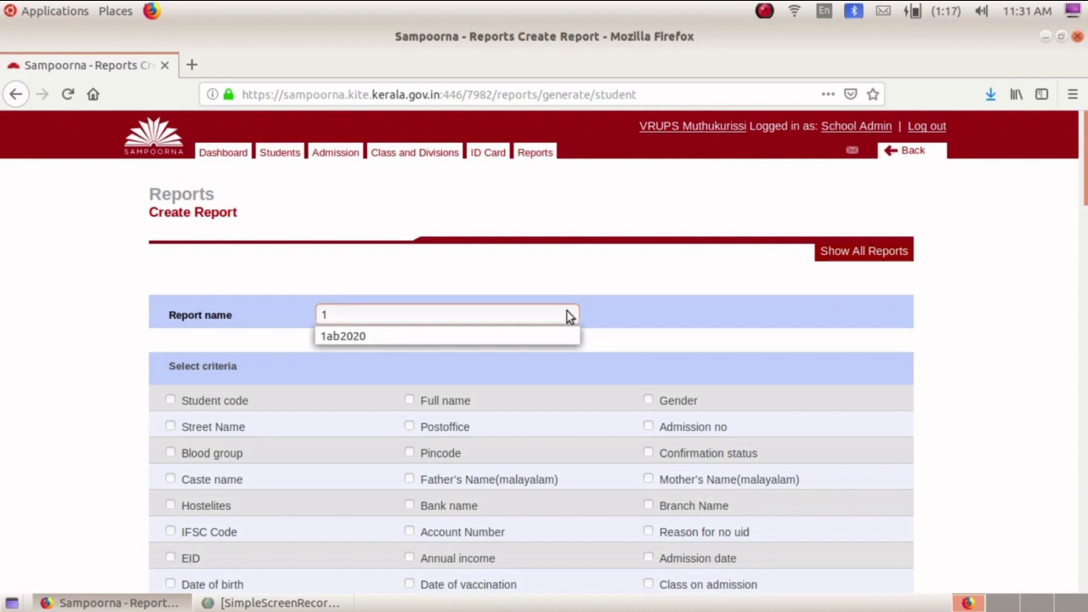
pyautogui.write('A&')
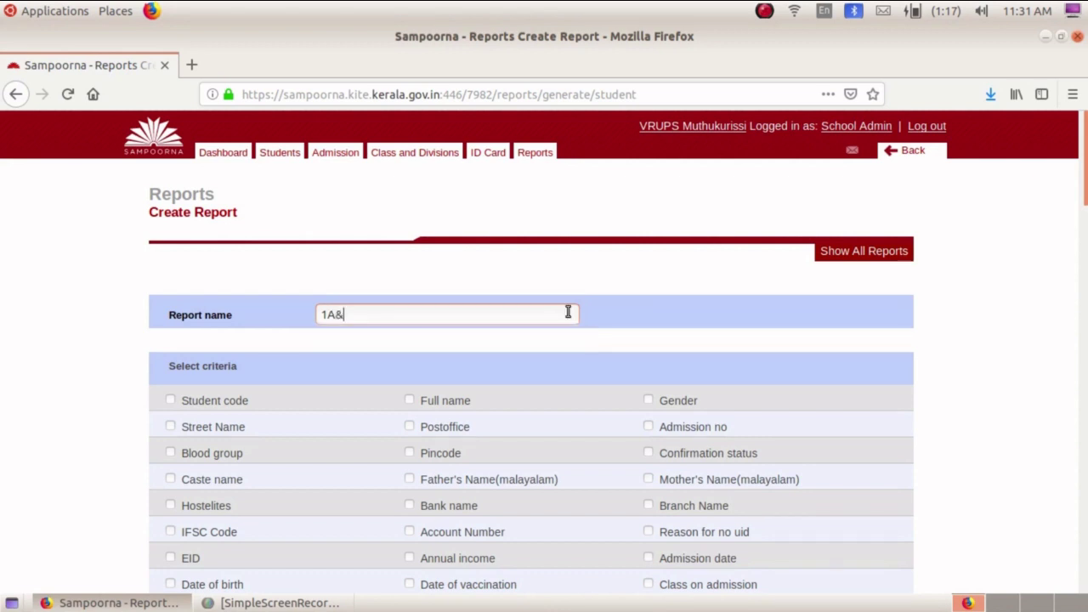
pyautogui.write('B')
# Select Class and Division as the search criteria for the report
pyautogui.scroll(-1, 713, 278)
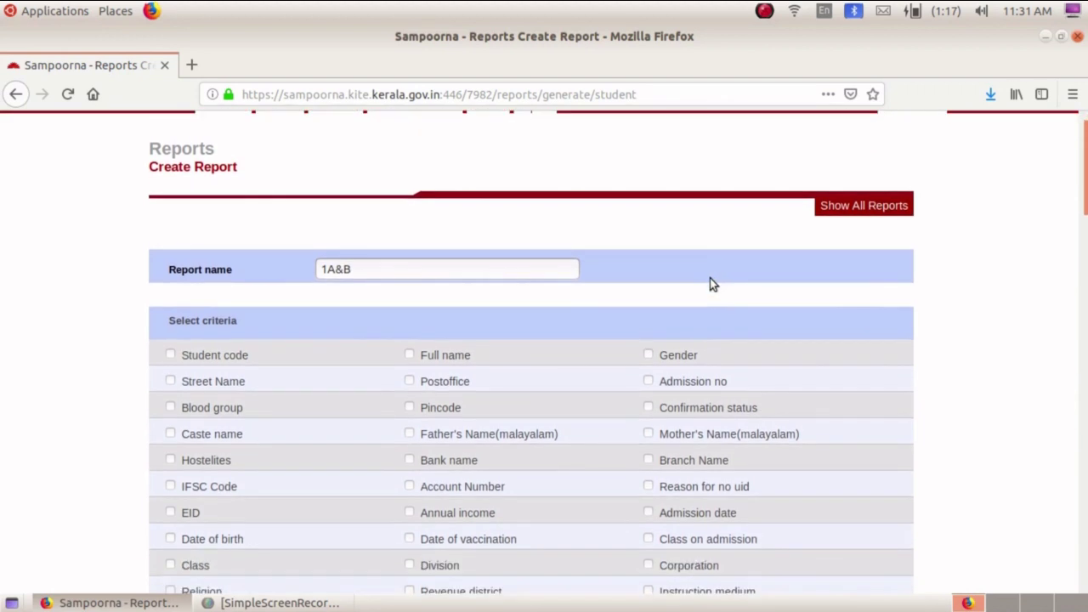
pyautogui.scroll(-3, 713, 284)
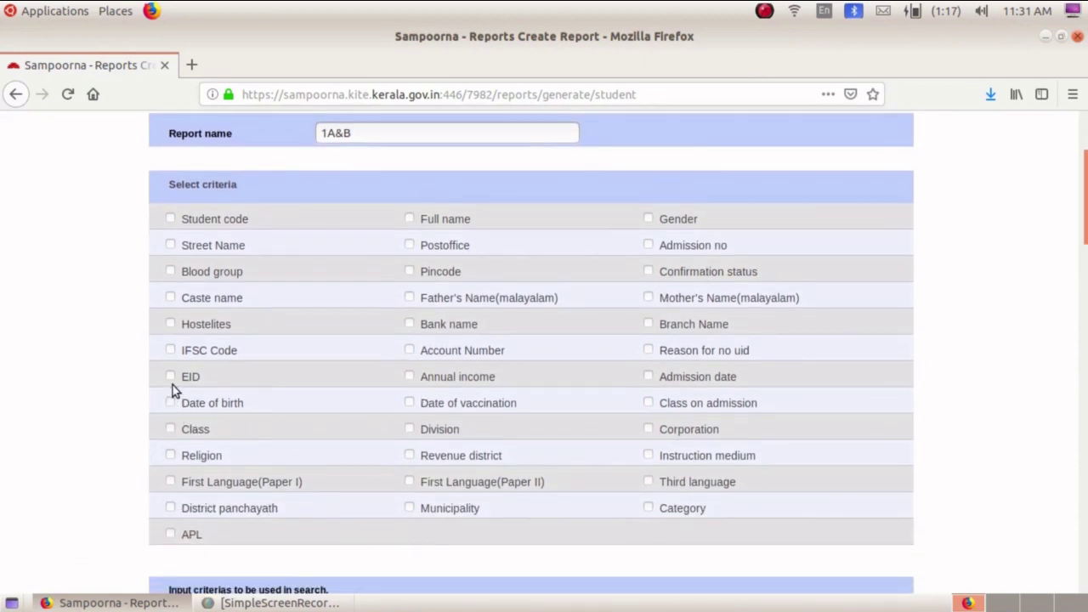
pyautogui.click(170, 428)
pyautogui.click(409, 429)
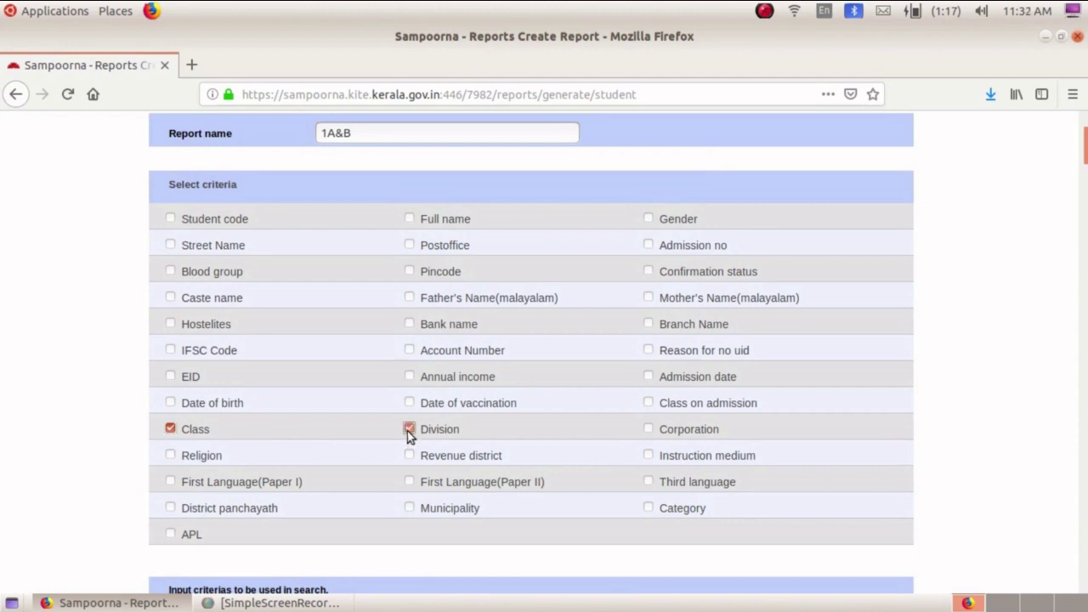
# Restrict the Division criterion to 2 A 2021-2022 and 2 B 2021-2022
pyautogui.scroll(-2, 408, 431)
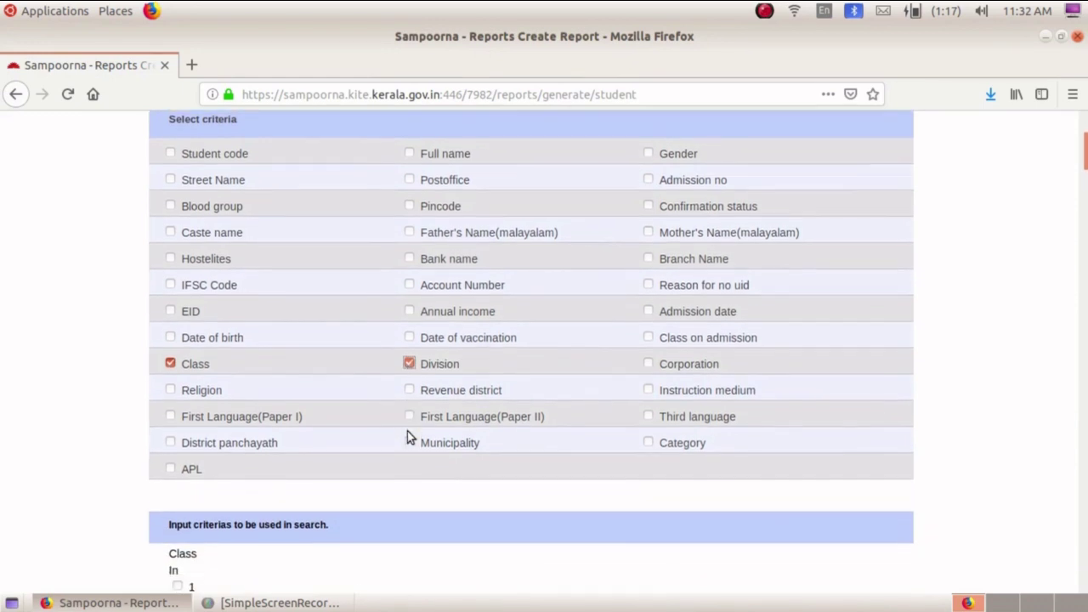
pyautogui.scroll(-3, 407, 434)
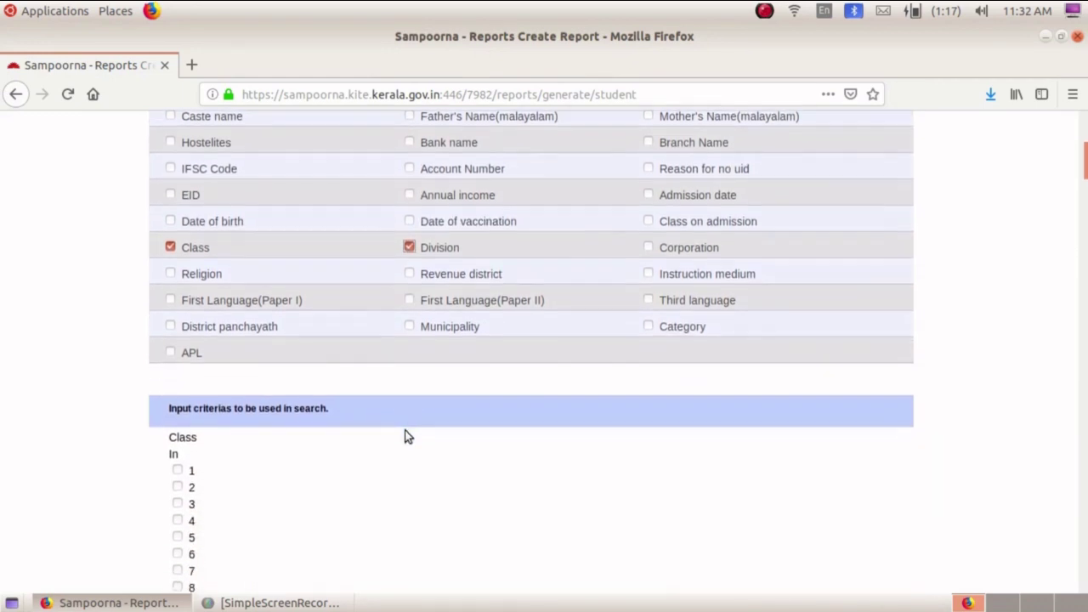
pyautogui.scroll(-1, 404, 436)
pyautogui.scroll(-2, 404, 438)
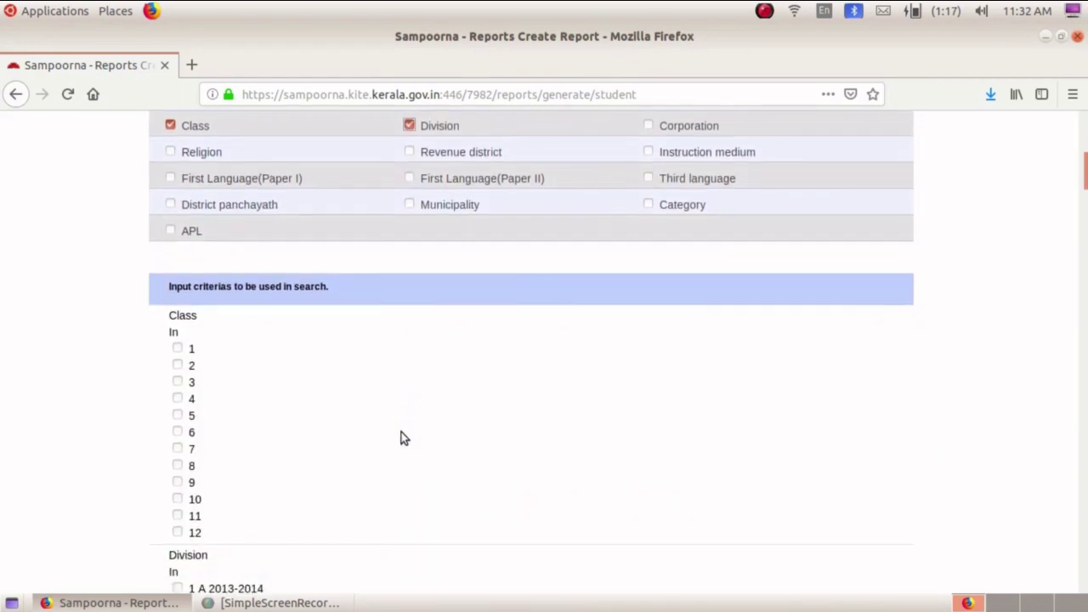
pyautogui.scroll(-5, 404, 438)
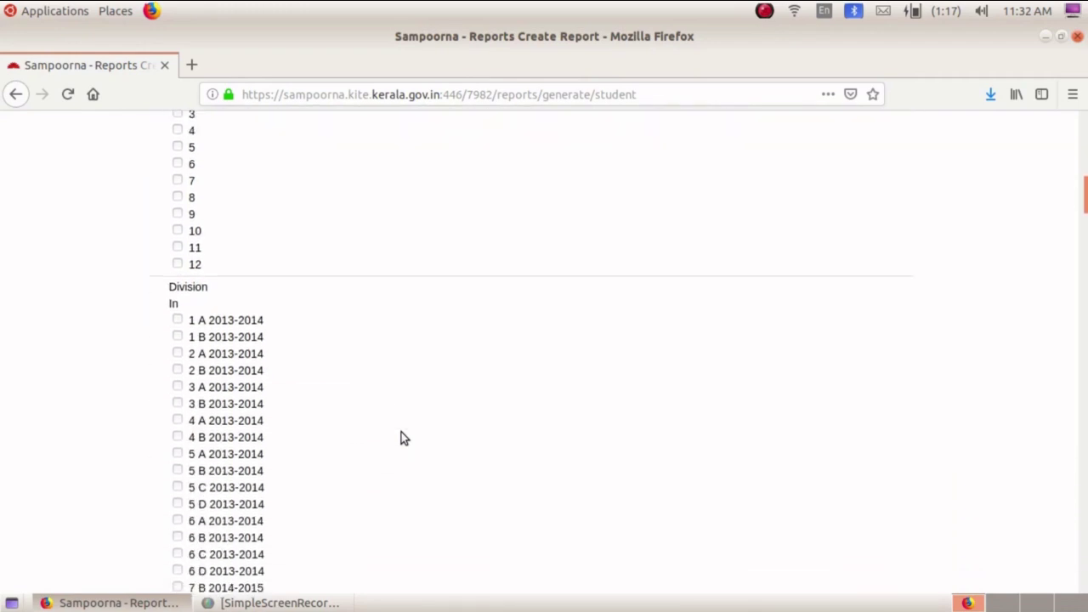
pyautogui.scroll(-4, 401, 432)
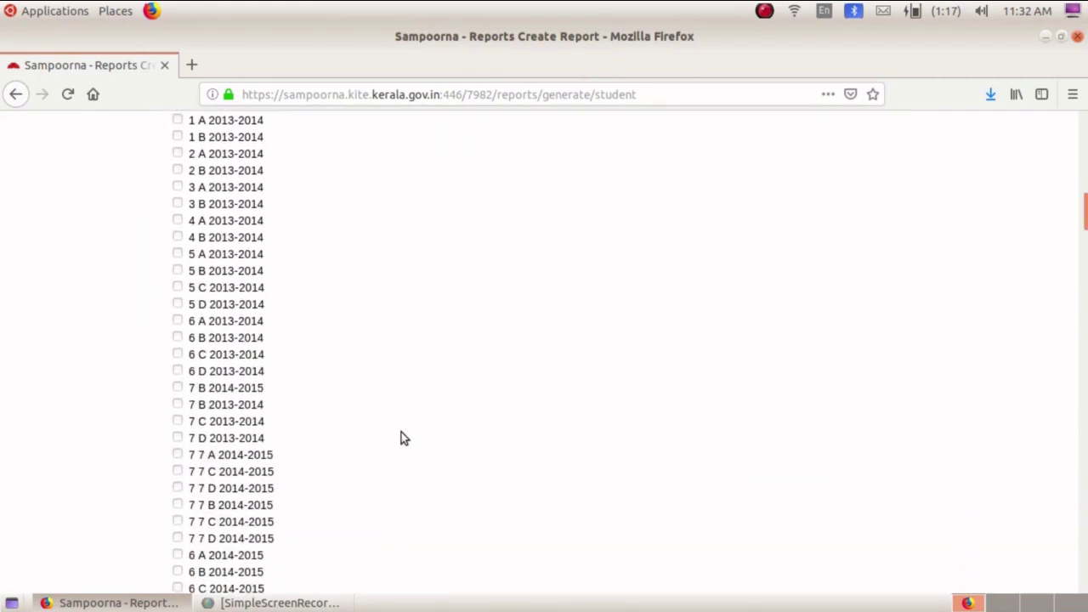
pyautogui.scroll(-2, 401, 432)
pyautogui.scroll(-7, 401, 437)
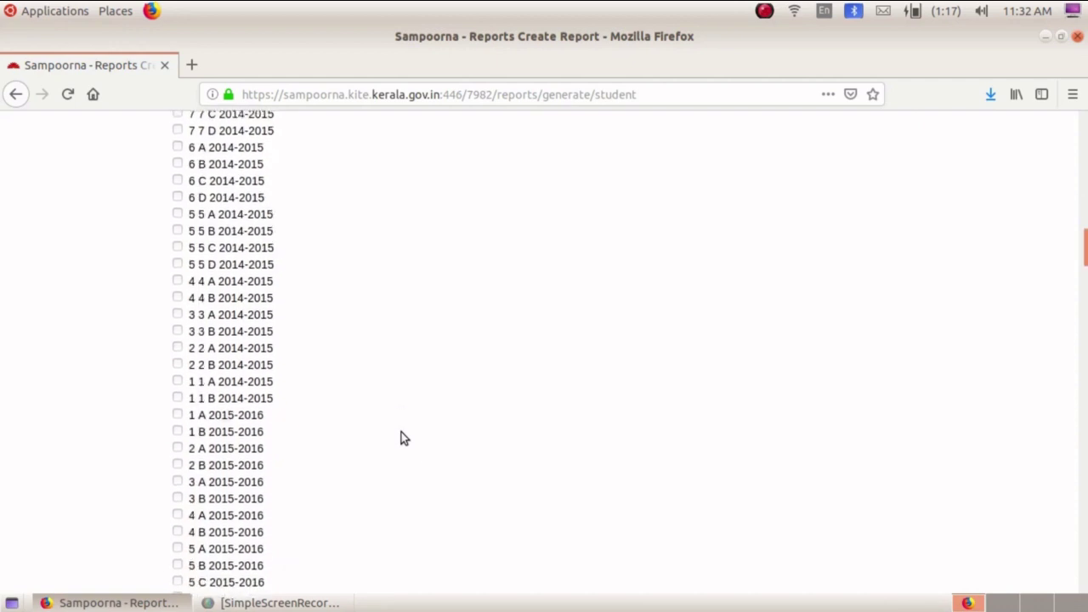
pyautogui.scroll(-11, 401, 431)
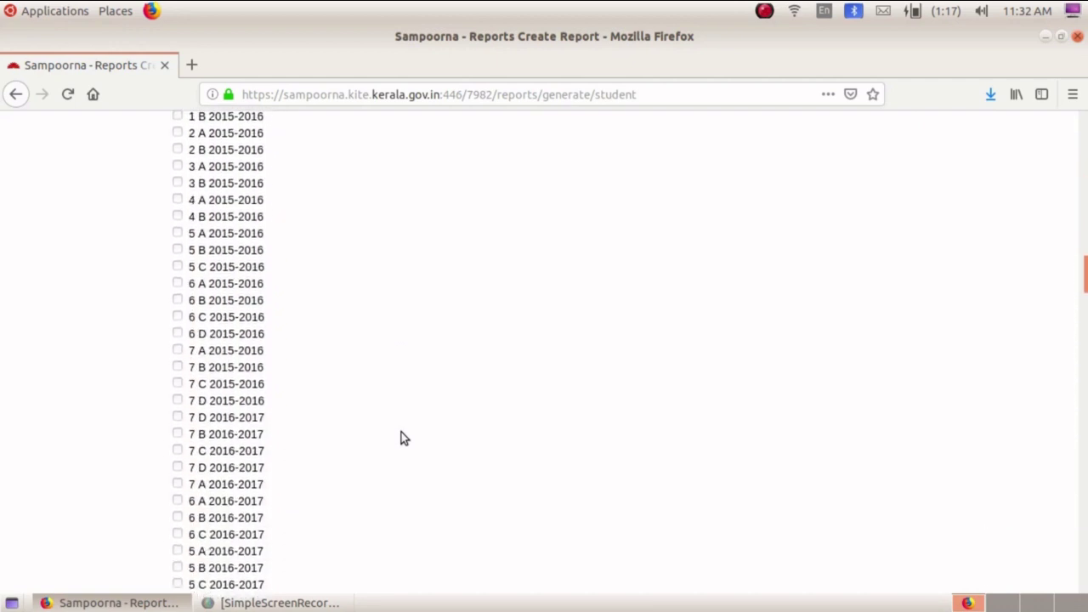
pyautogui.scroll(-9, 401, 438)
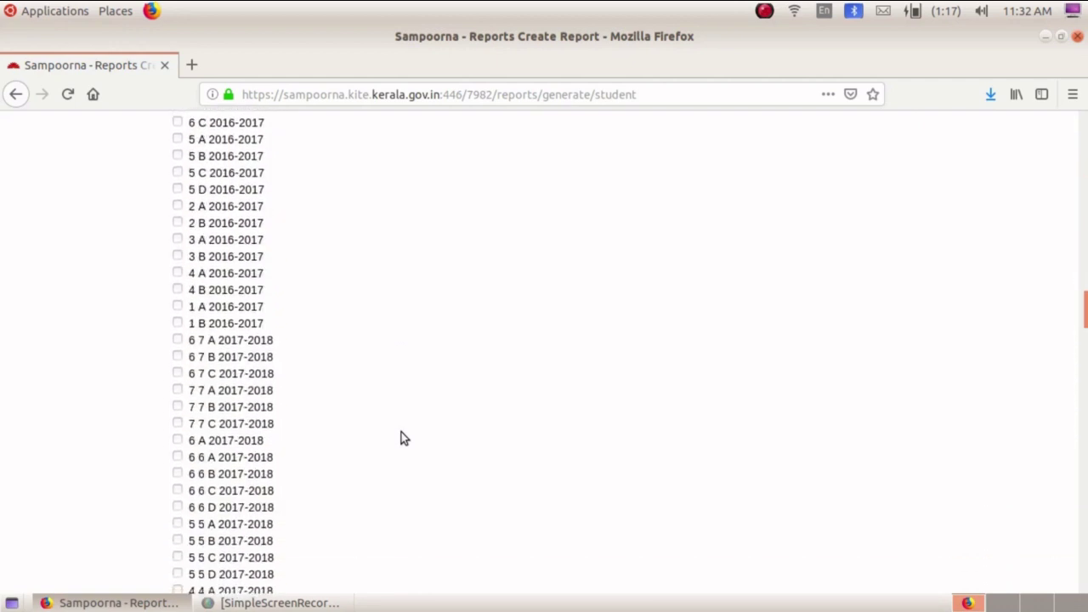
pyautogui.scroll(-10, 404, 438)
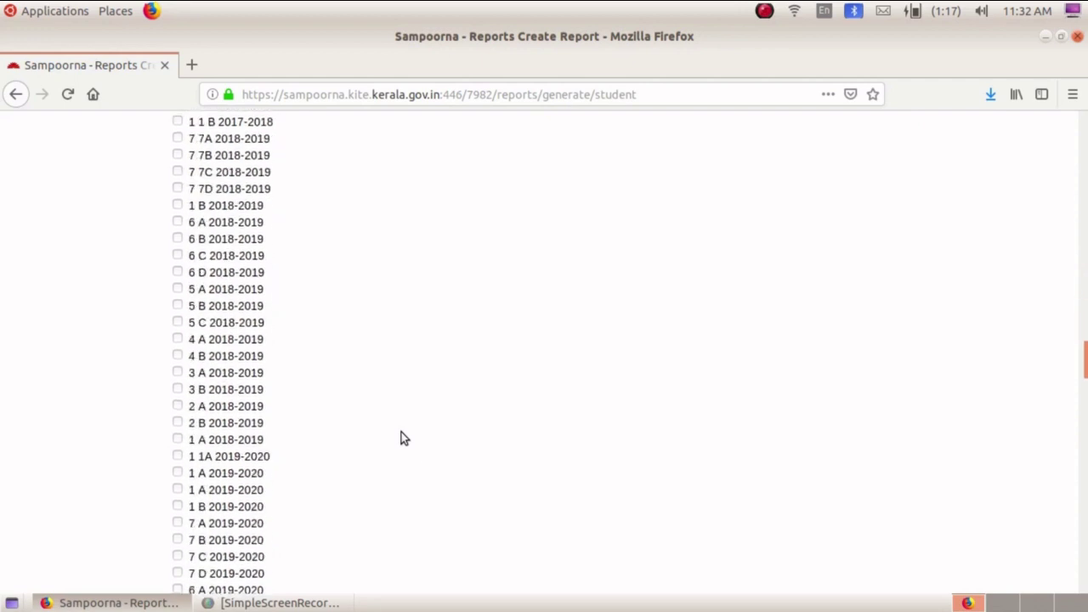
pyautogui.scroll(-14, 401, 438)
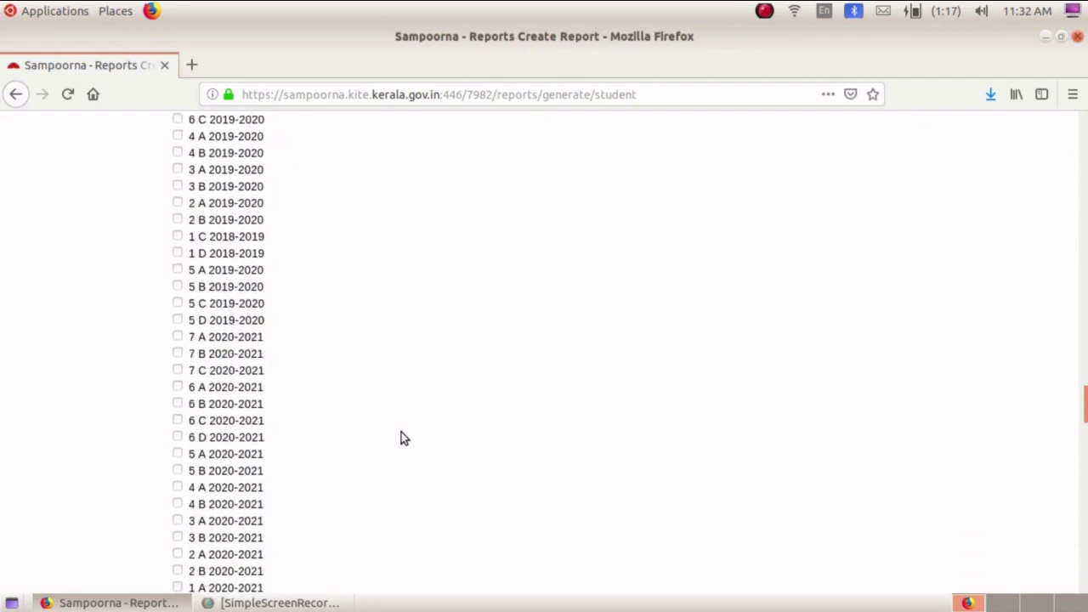
pyautogui.scroll(-14, 403, 437)
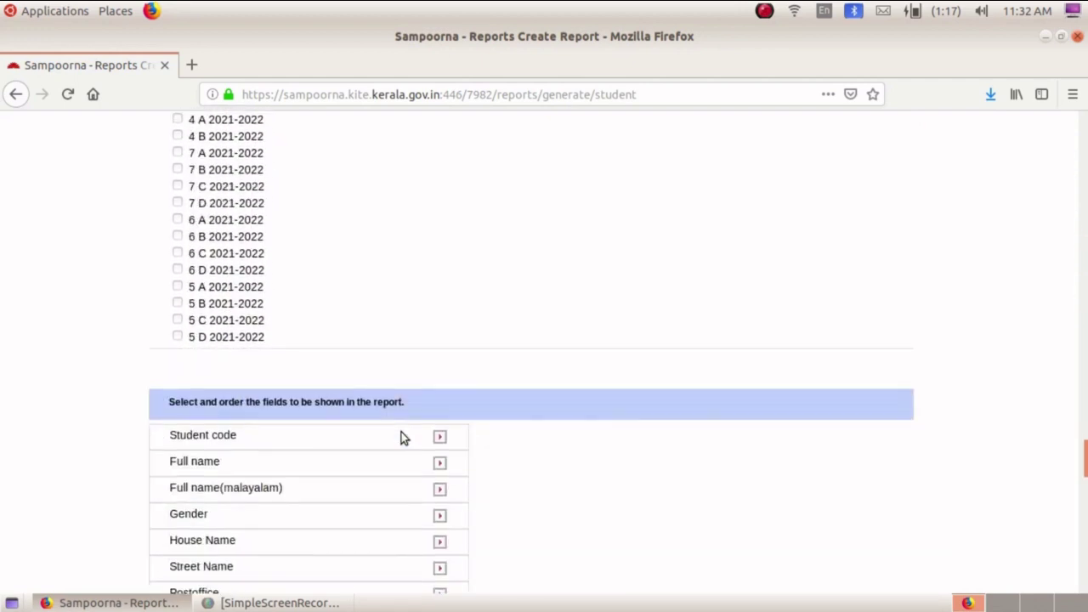
pyautogui.scroll(4, 401, 436)
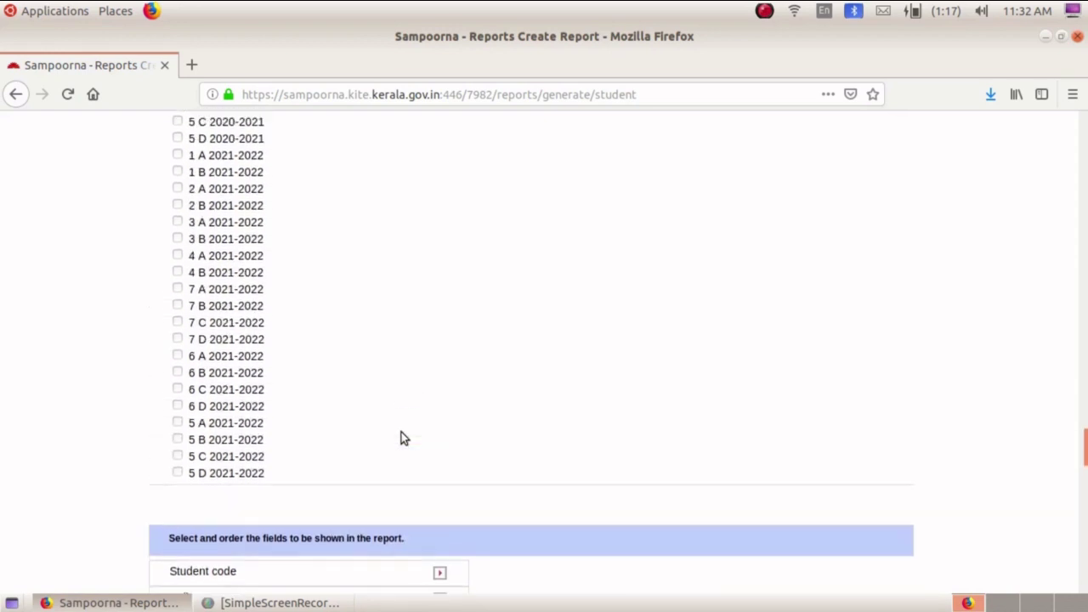
pyautogui.click(177, 190)
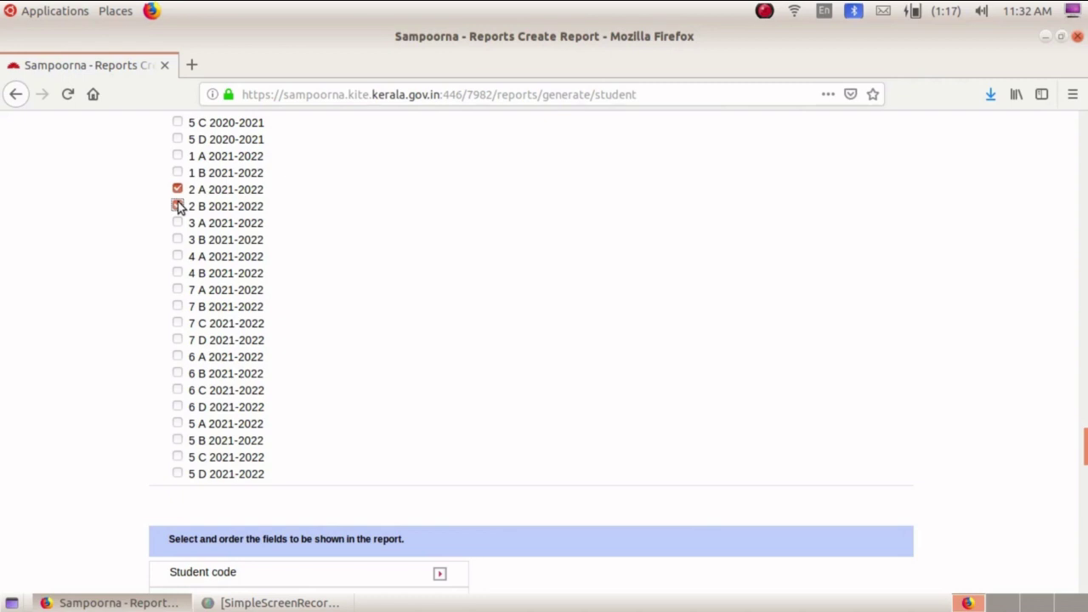
pyautogui.click(177, 206)
# Add Full name to the fields shown in the report
pyautogui.scroll(-4, 208, 255)
pyautogui.scroll(-3, 209, 255)
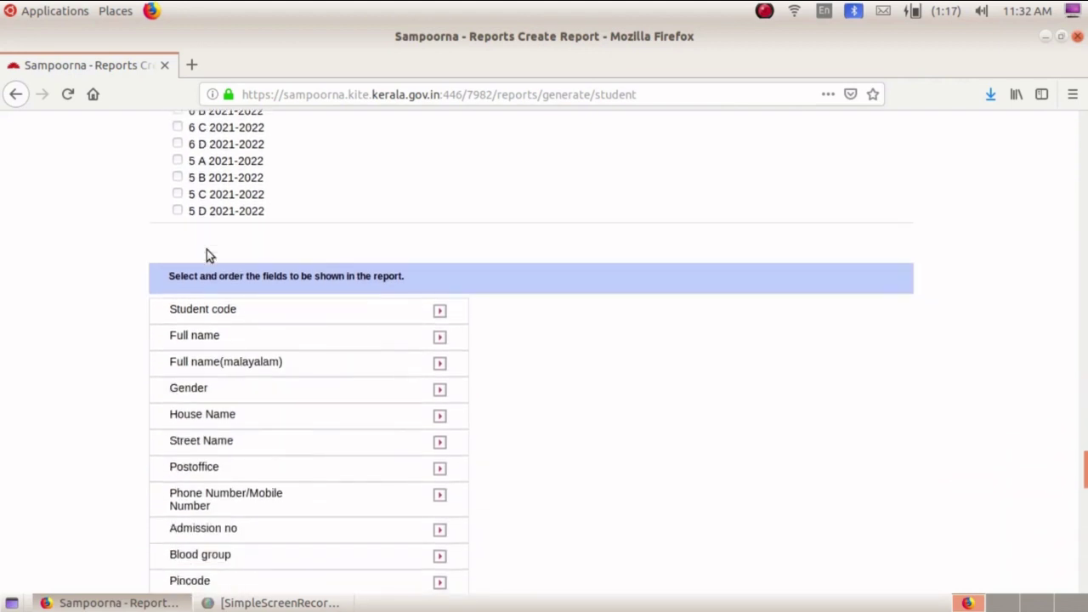
pyautogui.scroll(-1, 207, 255)
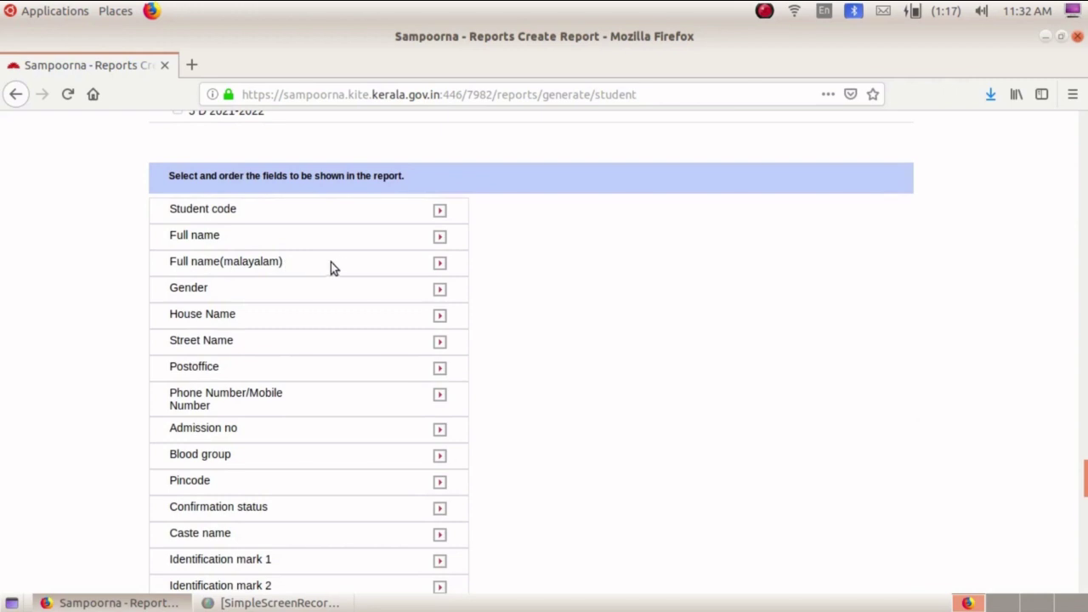
pyautogui.click(440, 237)
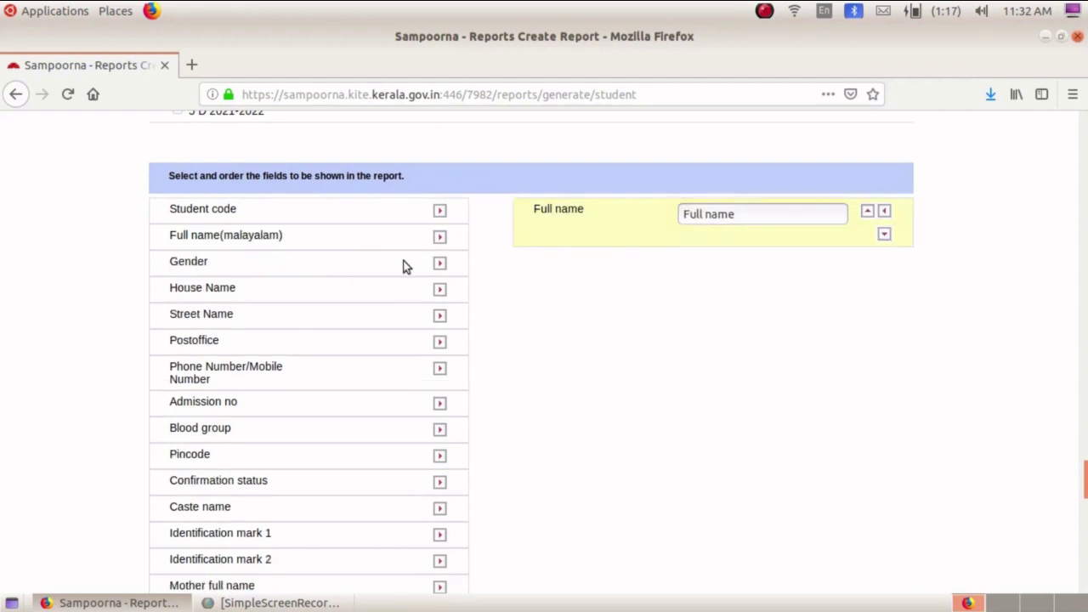
# Add Date of birth to the fields shown in the report
pyautogui.scroll(-1, 405, 268)
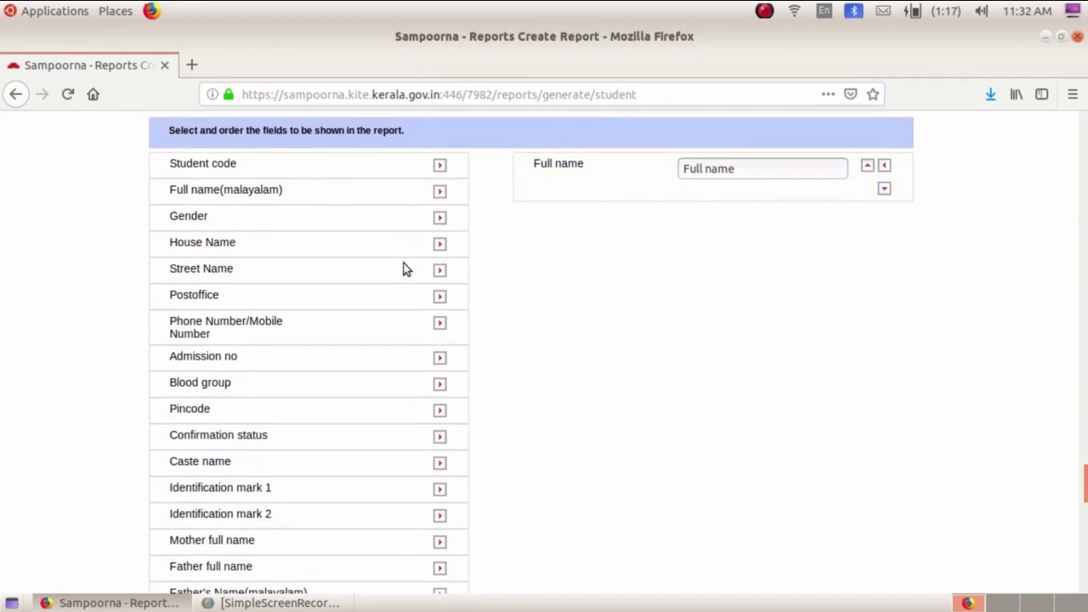
pyautogui.scroll(-1, 405, 268)
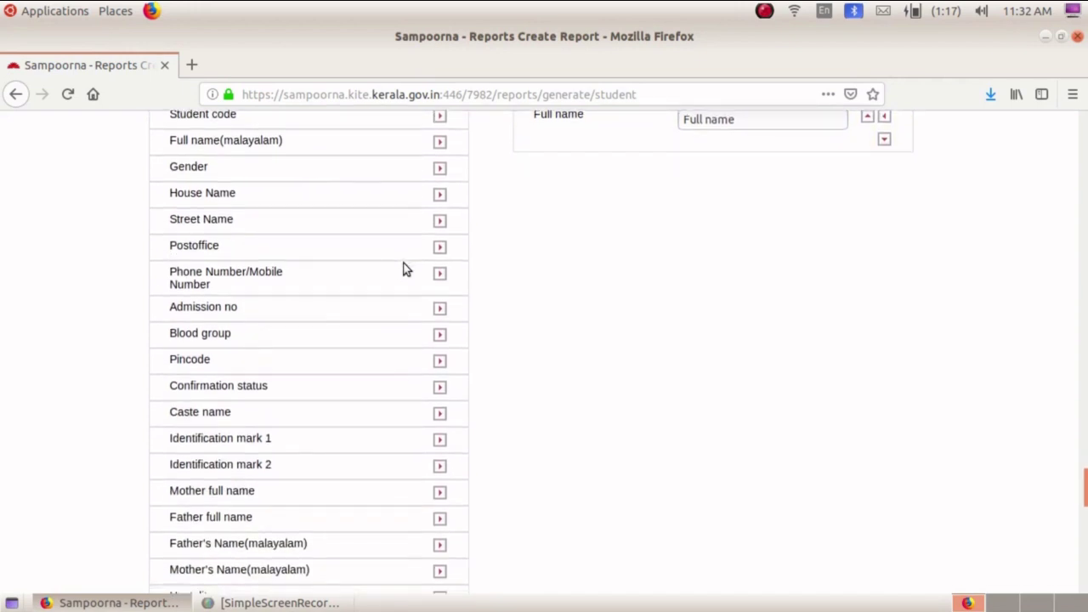
pyautogui.scroll(-2, 404, 268)
pyautogui.scroll(-1, 405, 267)
pyautogui.scroll(-2, 405, 268)
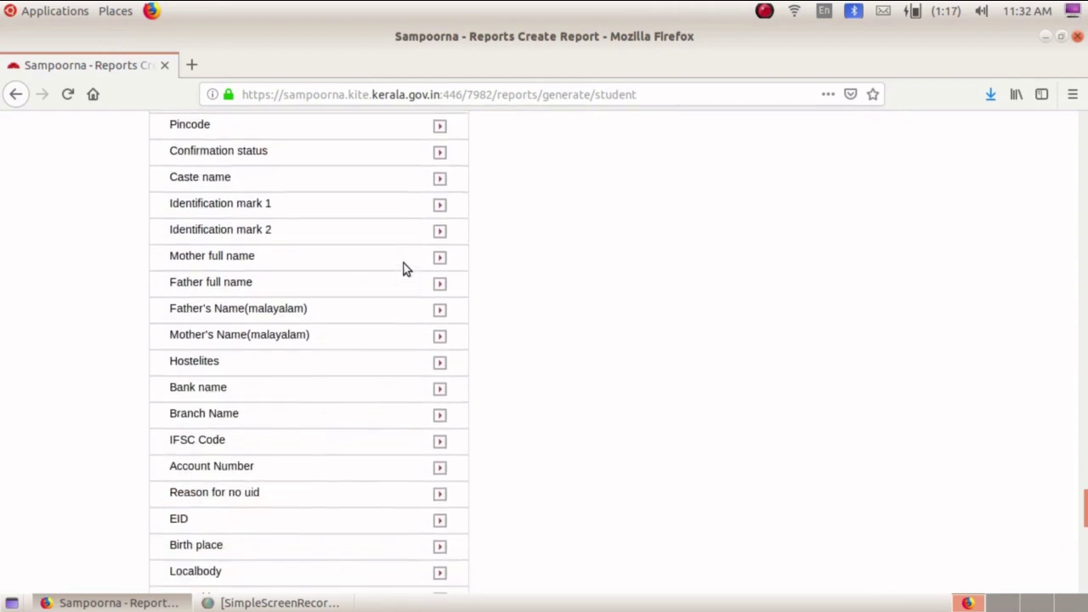
pyautogui.scroll(-3, 404, 268)
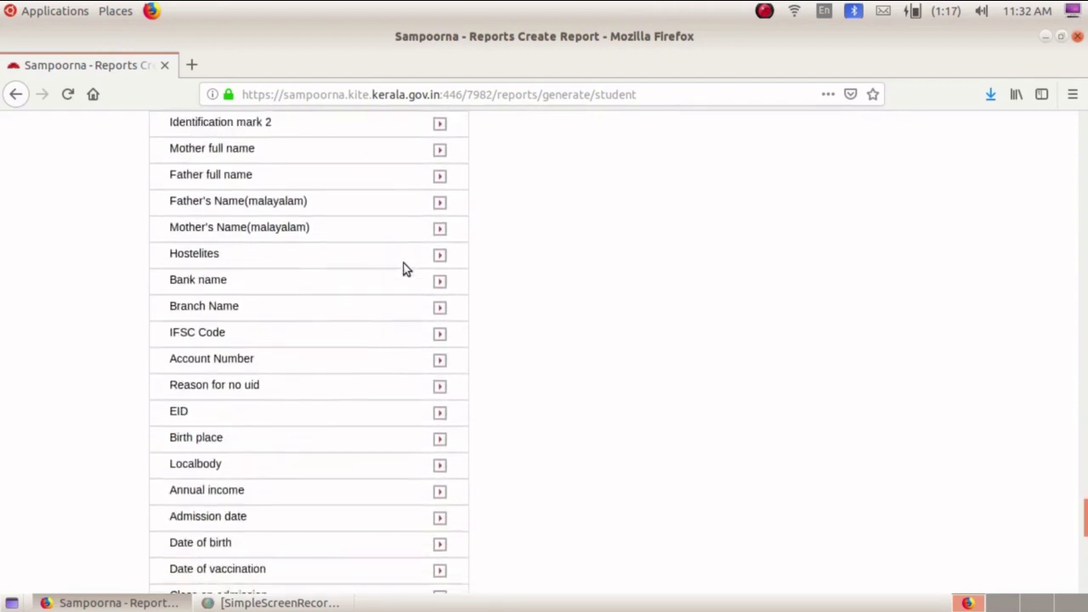
pyautogui.scroll(-2, 405, 270)
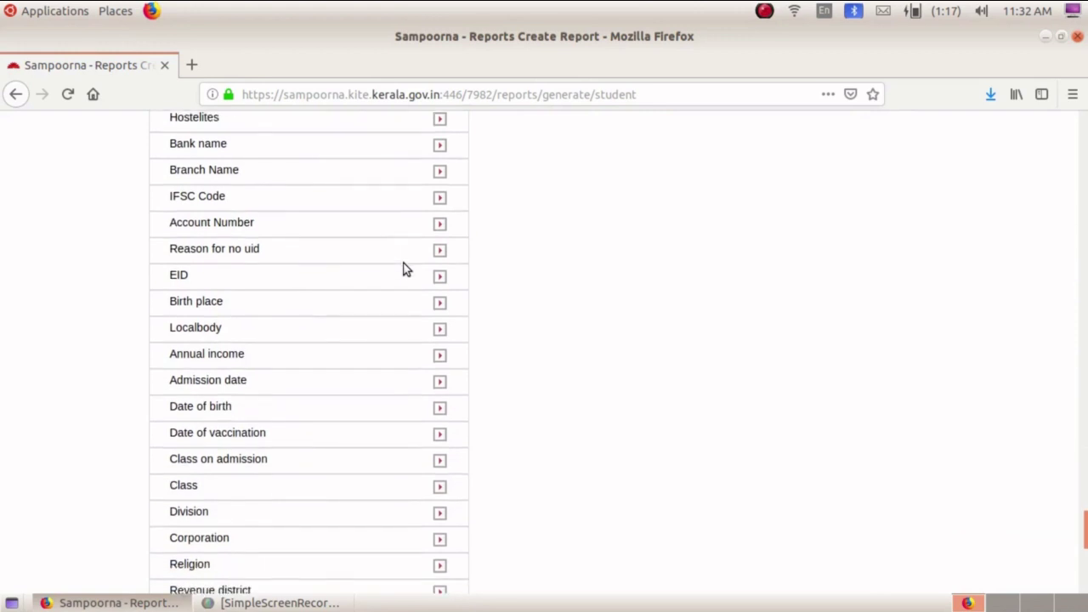
pyautogui.click(437, 355)
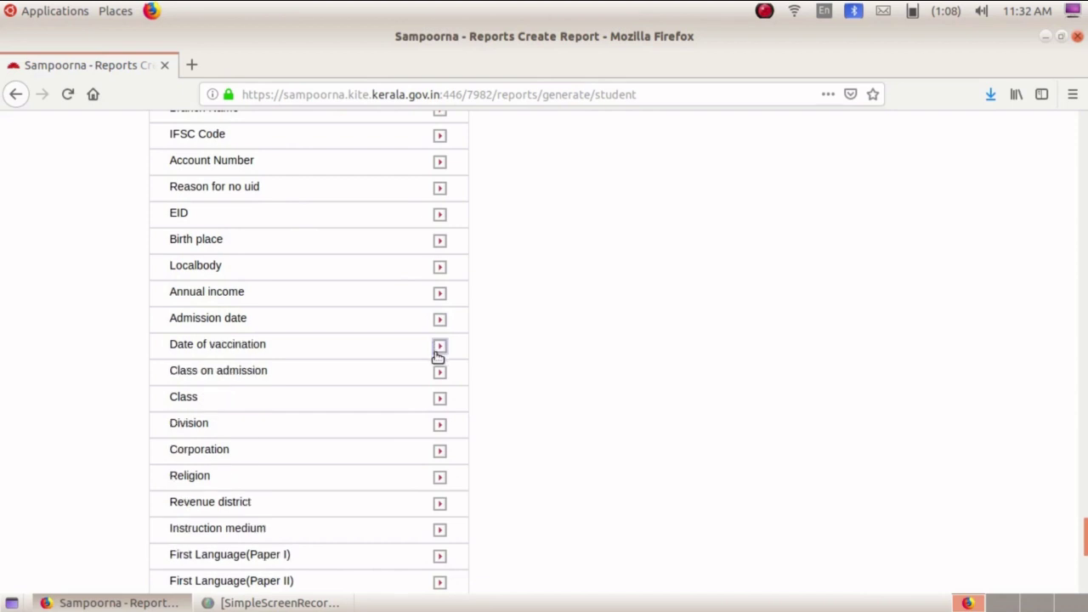
# Add Gender to the fields shown in the report
pyautogui.scroll(4, 438, 355)
pyautogui.scroll(6, 438, 356)
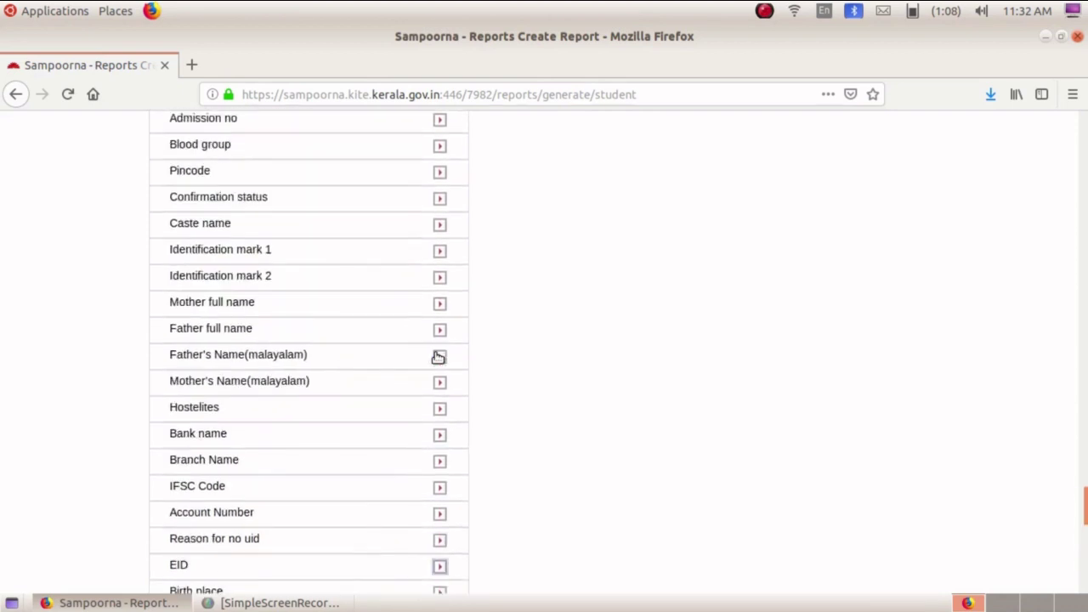
pyautogui.scroll(1, 435, 356)
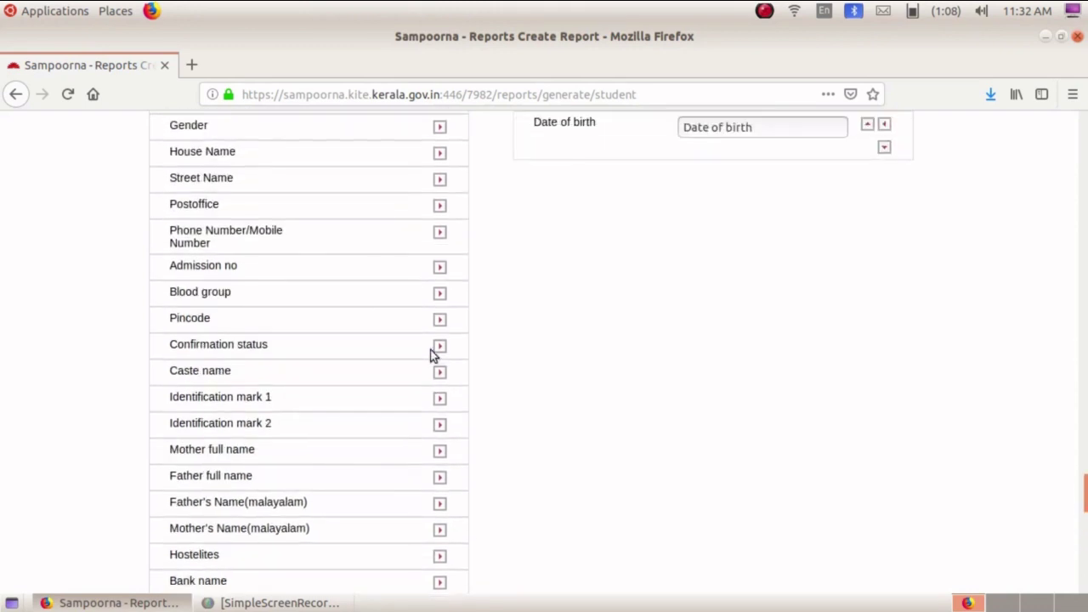
pyautogui.scroll(3, 431, 356)
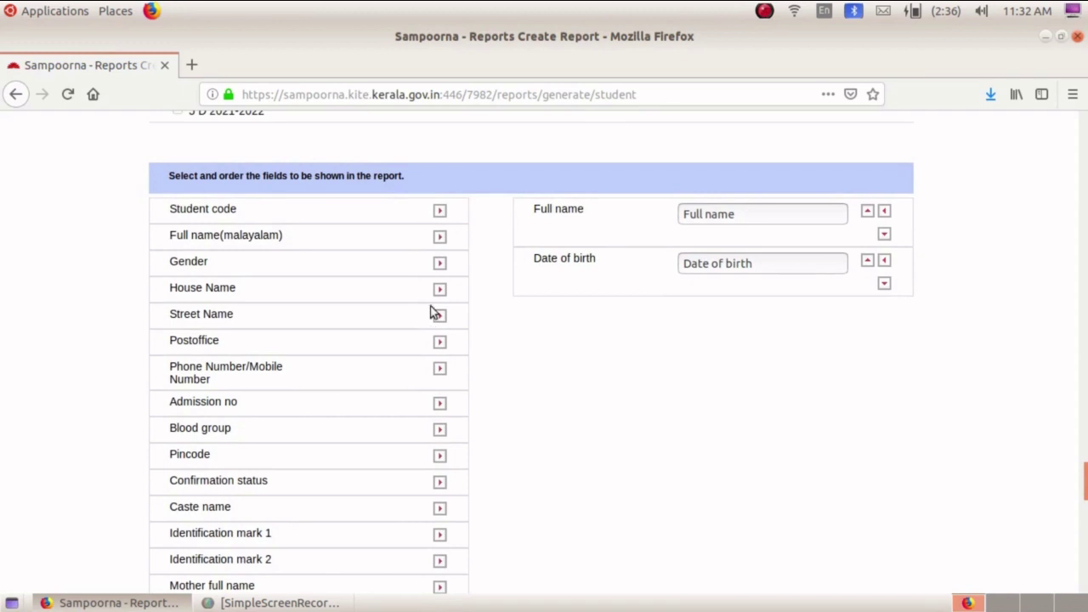
pyautogui.click(439, 263)
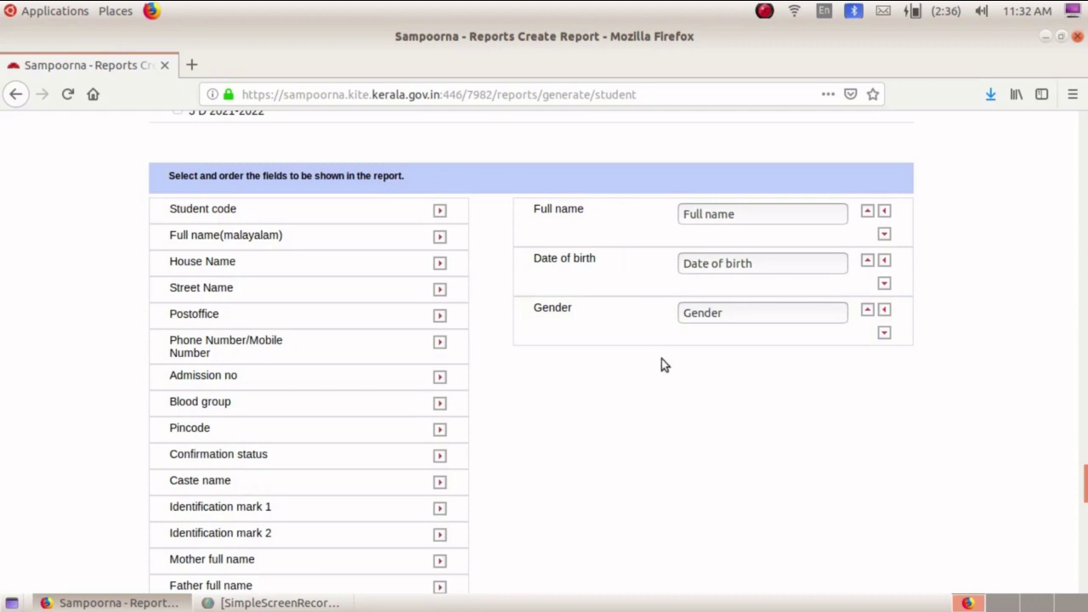
# Save the new student report with the selected fields
pyautogui.scroll(-5, 662, 358)
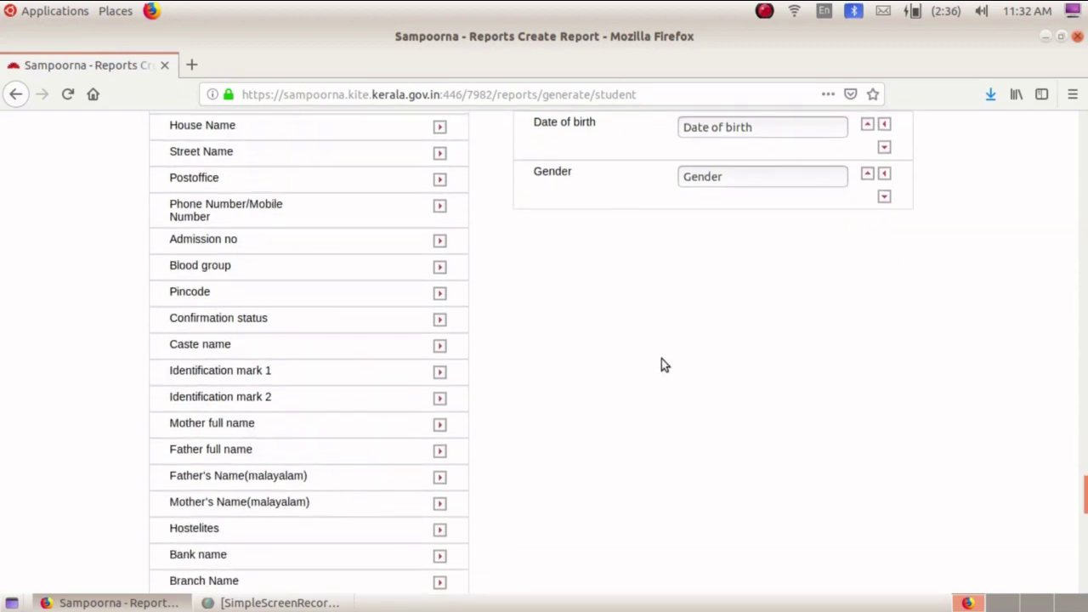
pyautogui.scroll(-7, 662, 367)
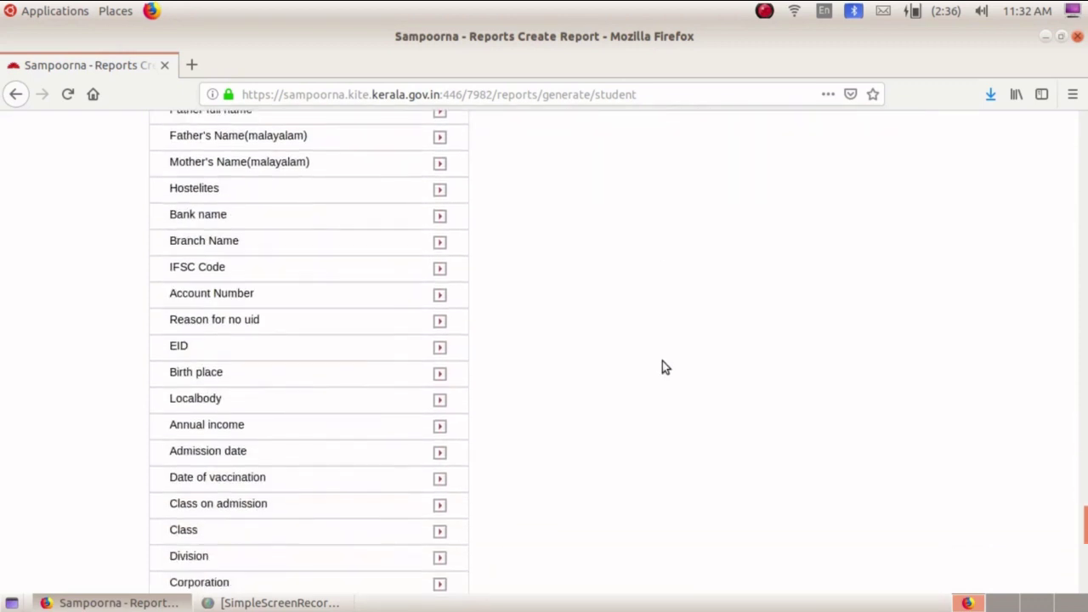
pyautogui.scroll(-2, 662, 367)
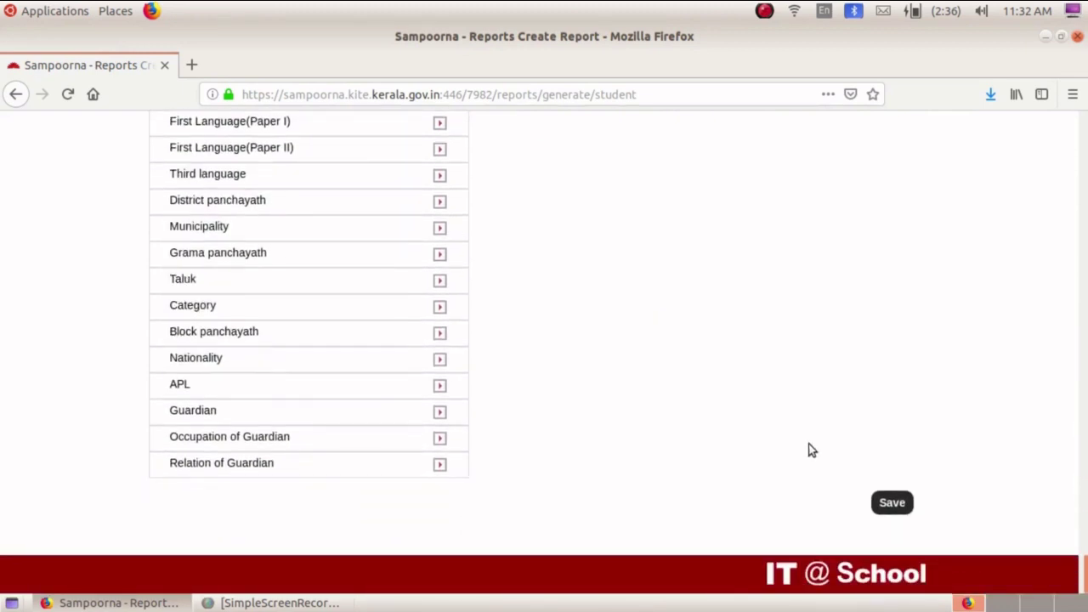
pyautogui.click(884, 502)
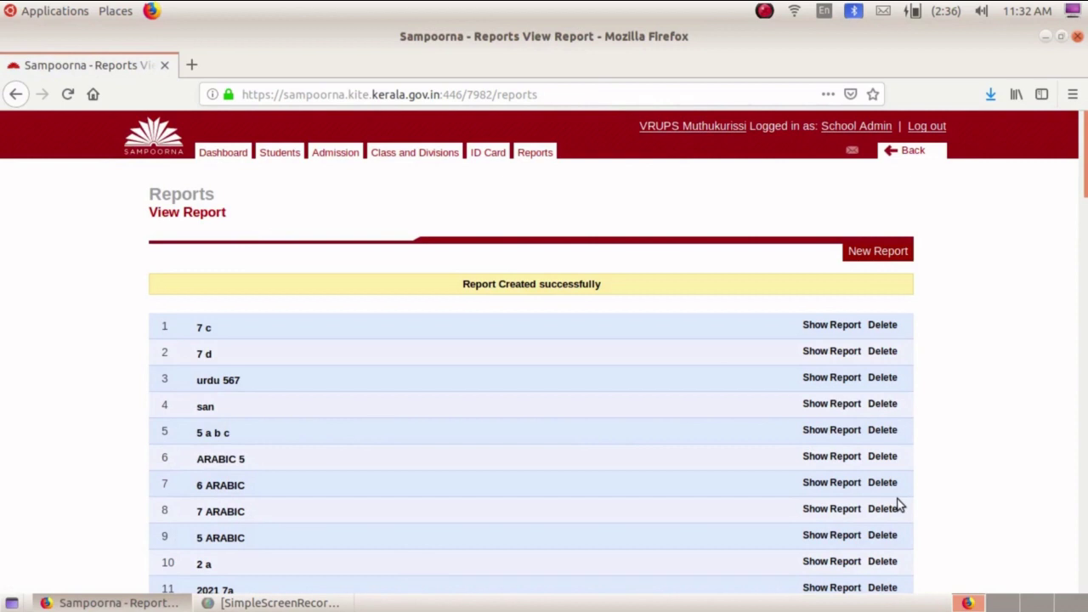
# Show the 1A&B report from the list of reports and look through its student table
pyautogui.scroll(-10, 748, 407)
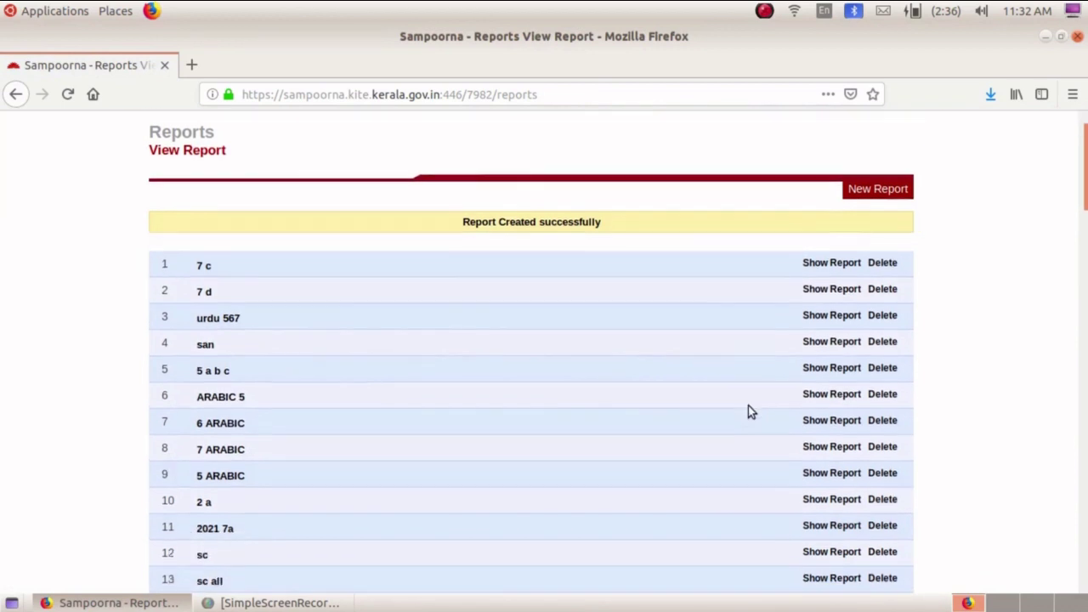
pyautogui.scroll(-20, 742, 408)
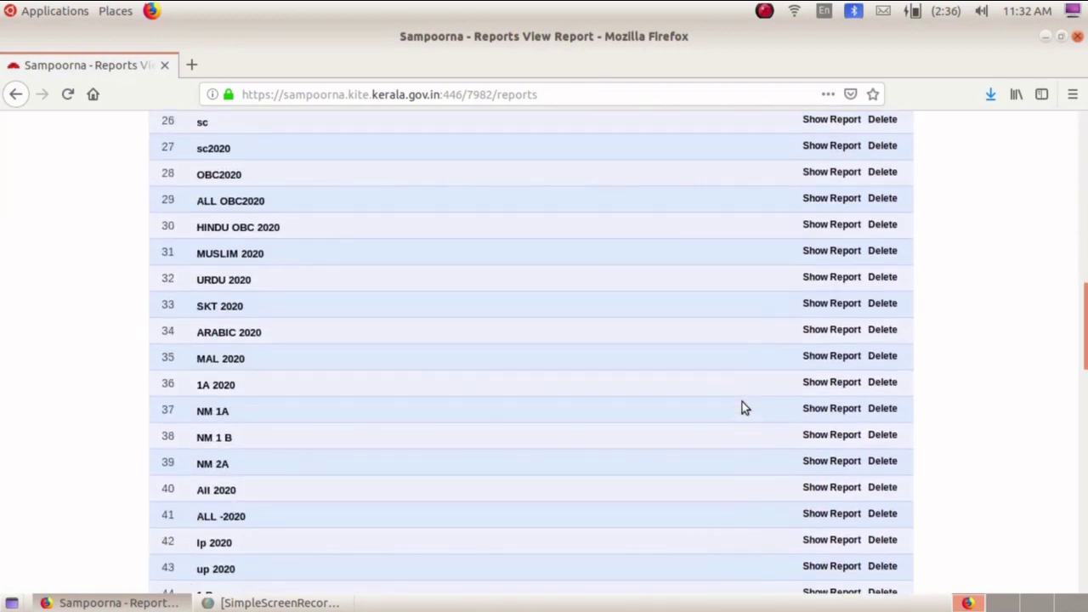
pyautogui.scroll(-13, 742, 408)
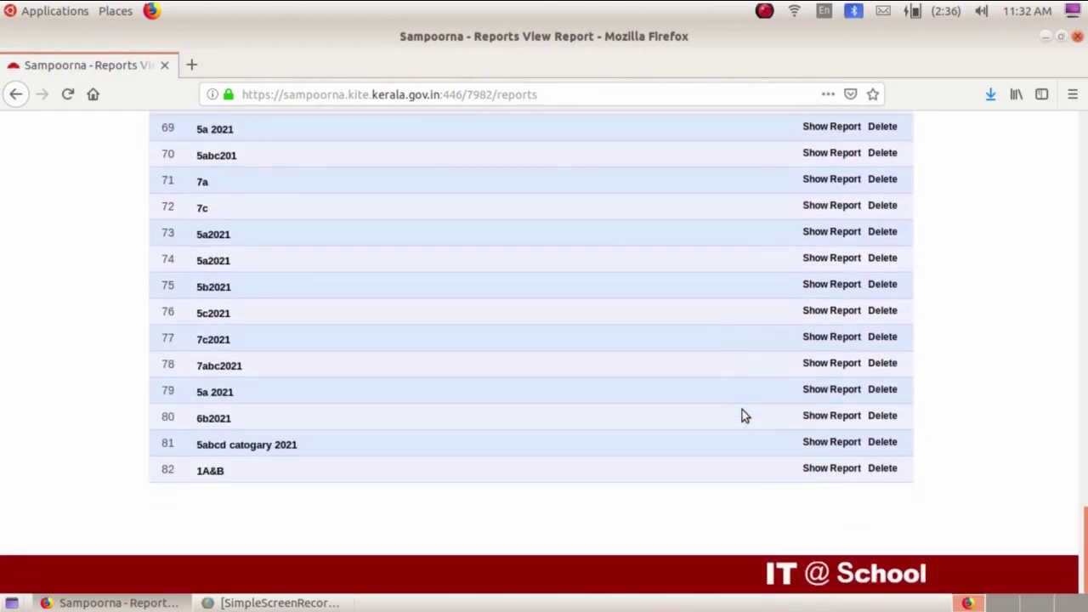
pyautogui.click(829, 469)
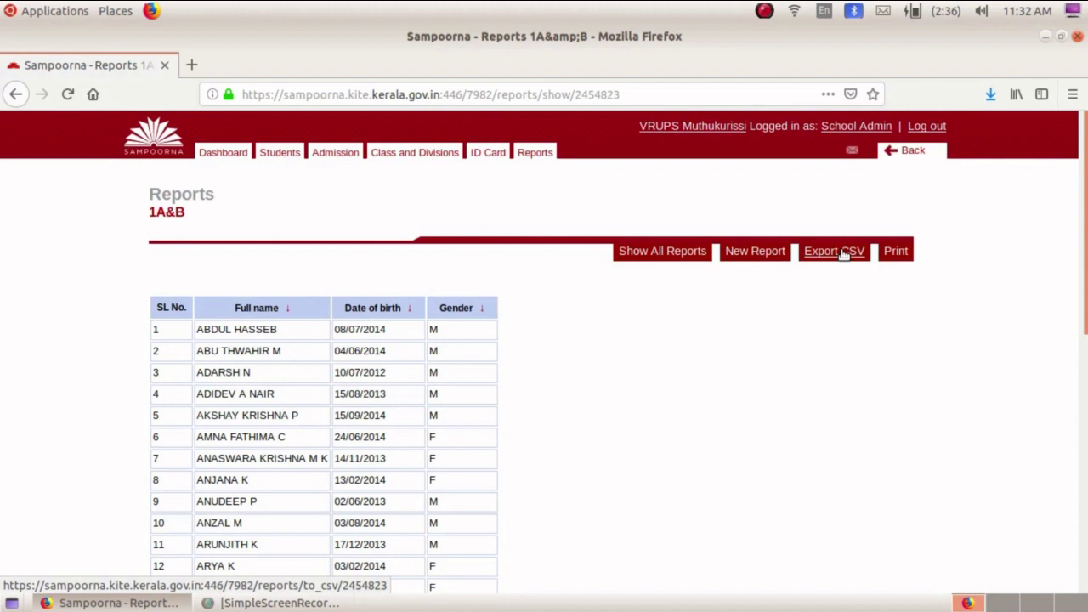
pyautogui.scroll(-5, 789, 412)
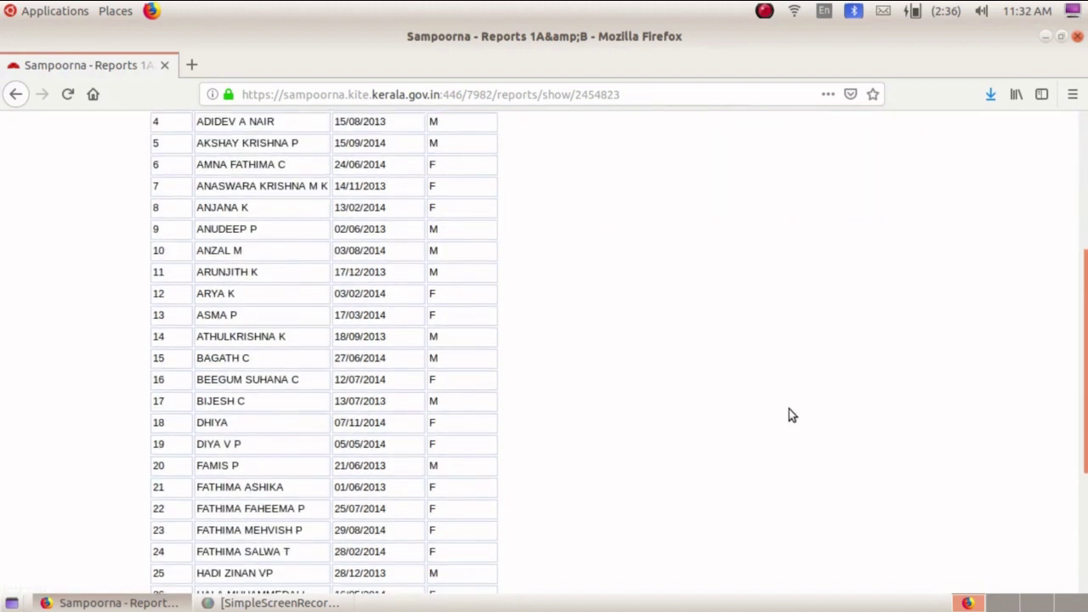
pyautogui.scroll(-4, 789, 409)
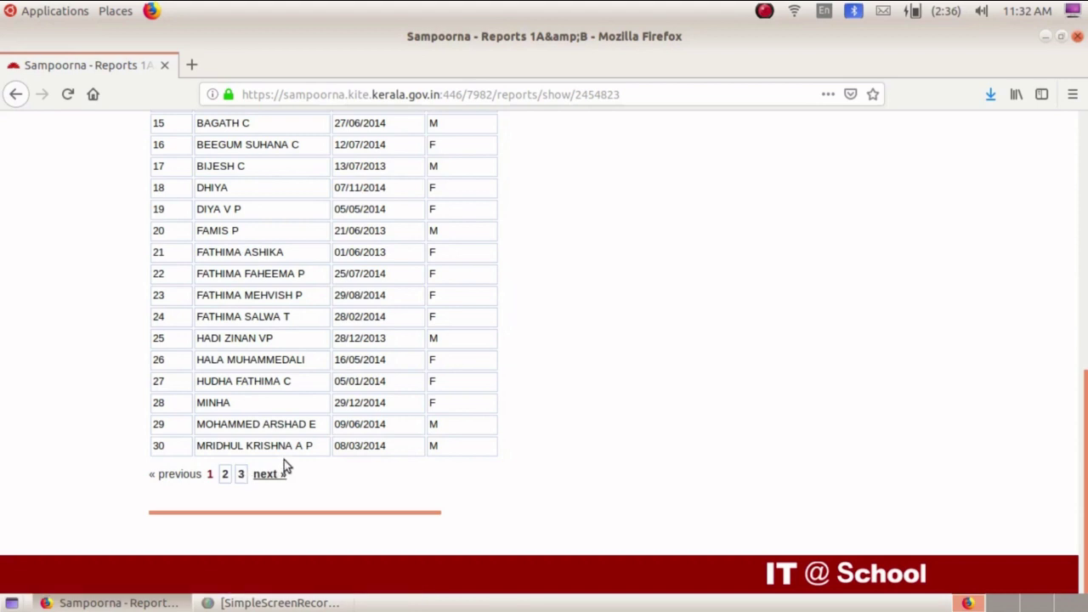
pyautogui.scroll(5, 284, 460)
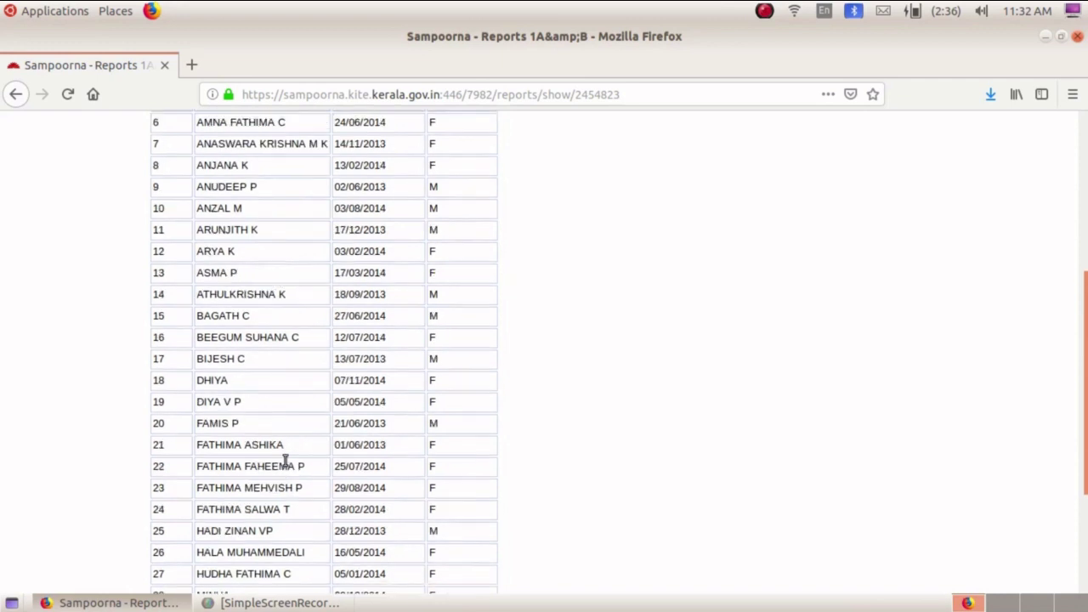
pyautogui.scroll(4, 284, 460)
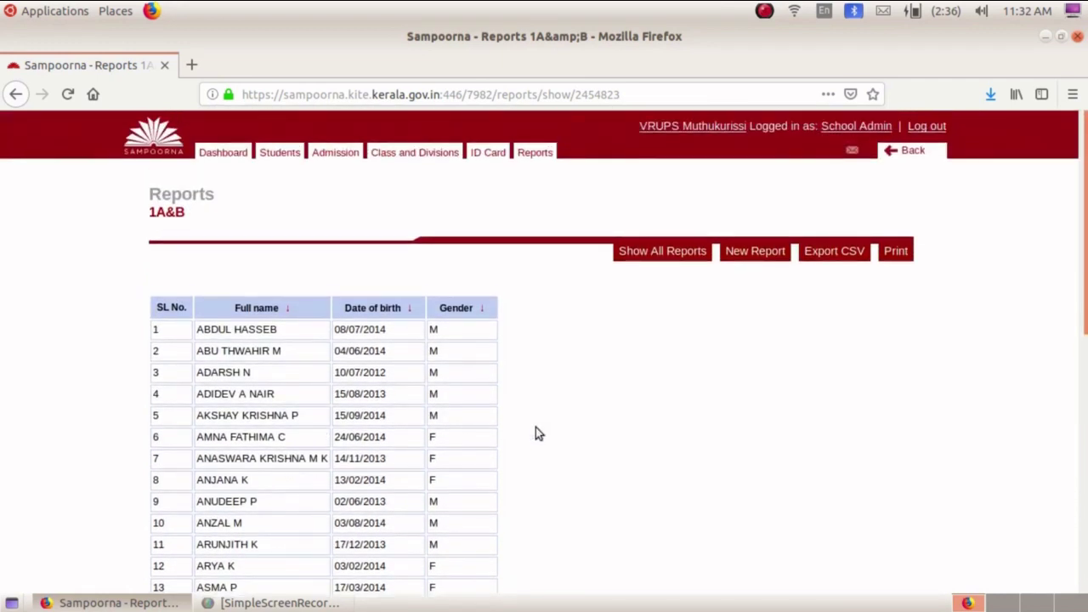
# Export the report, saving it as the file 1A&B-10_06_2021.xls, and open the downloaded file in LibreOffice Calc
pyautogui.click(827, 257)
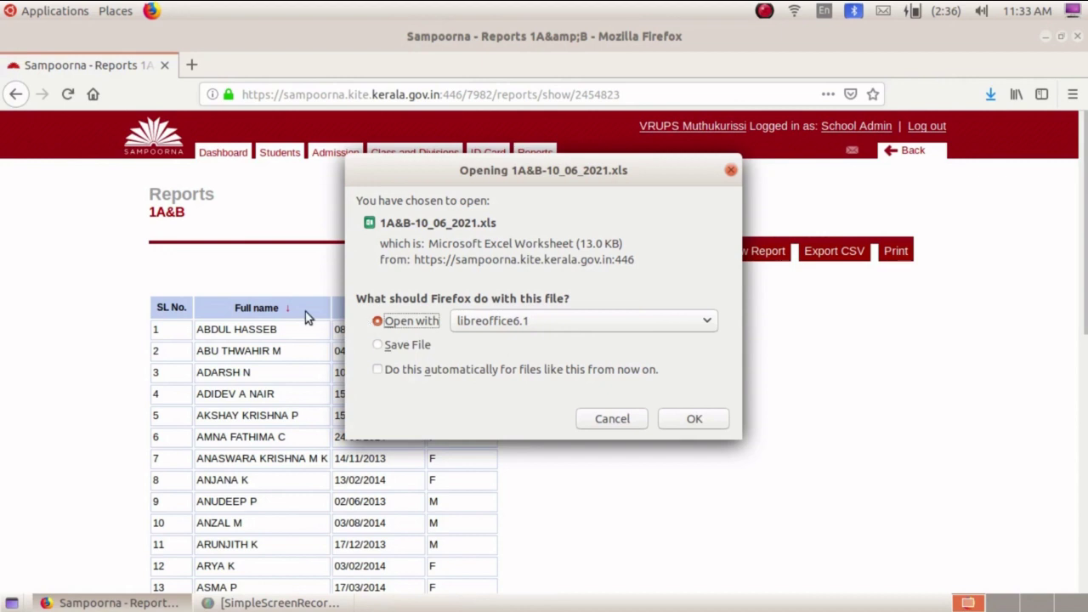
pyautogui.click(379, 346)
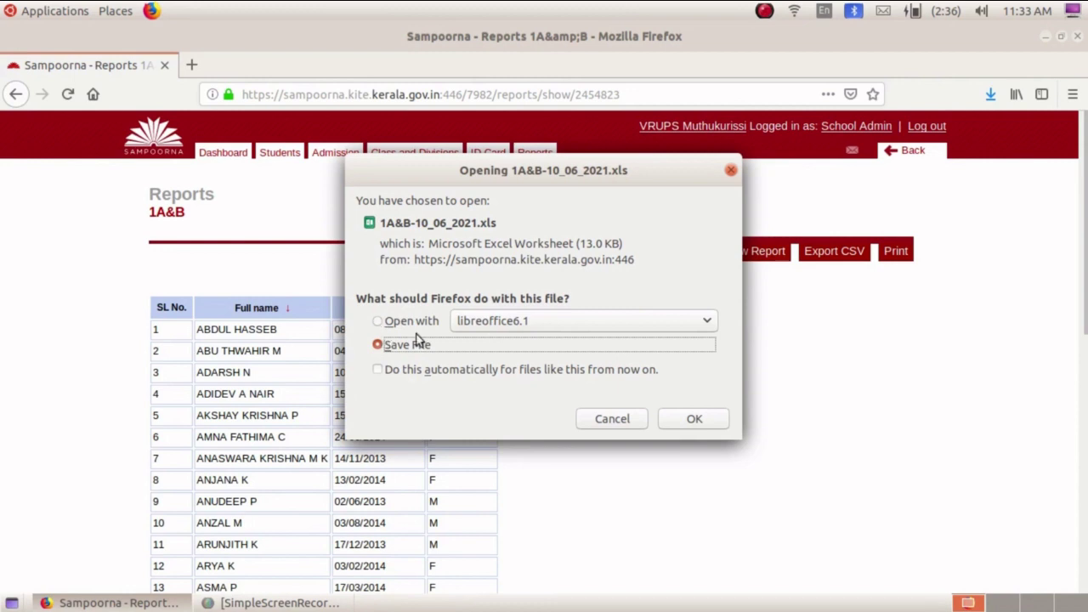
pyautogui.click(715, 418)
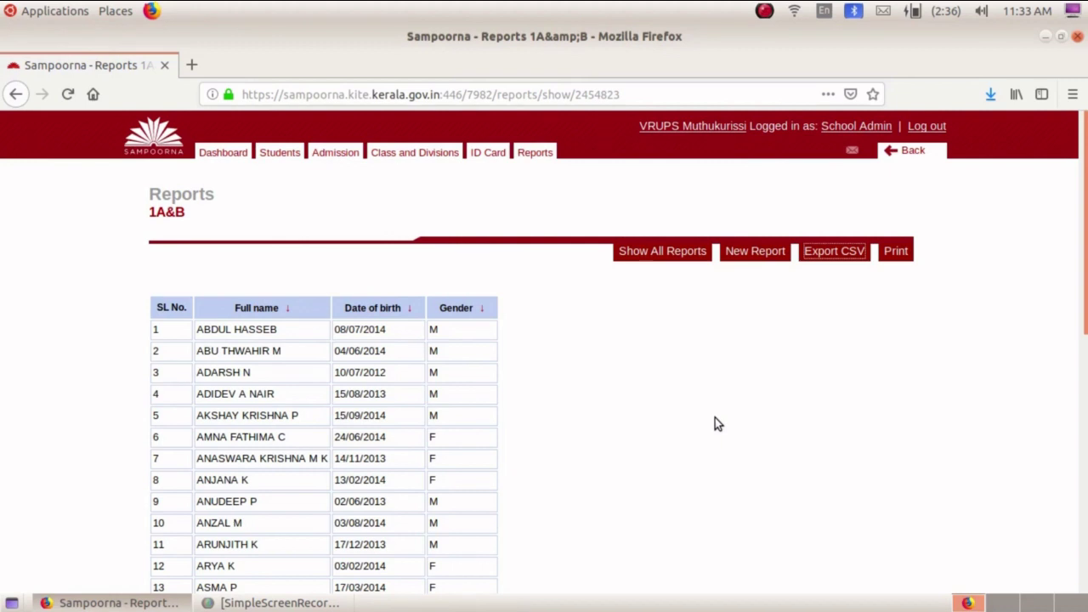
pyautogui.click(984, 101)
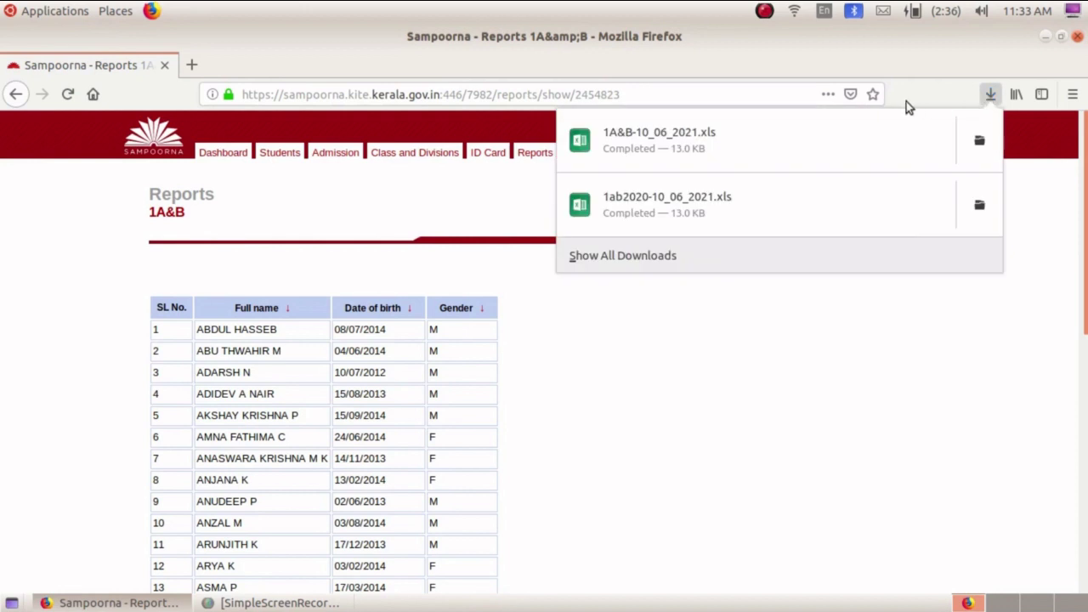
pyautogui.click(812, 127)
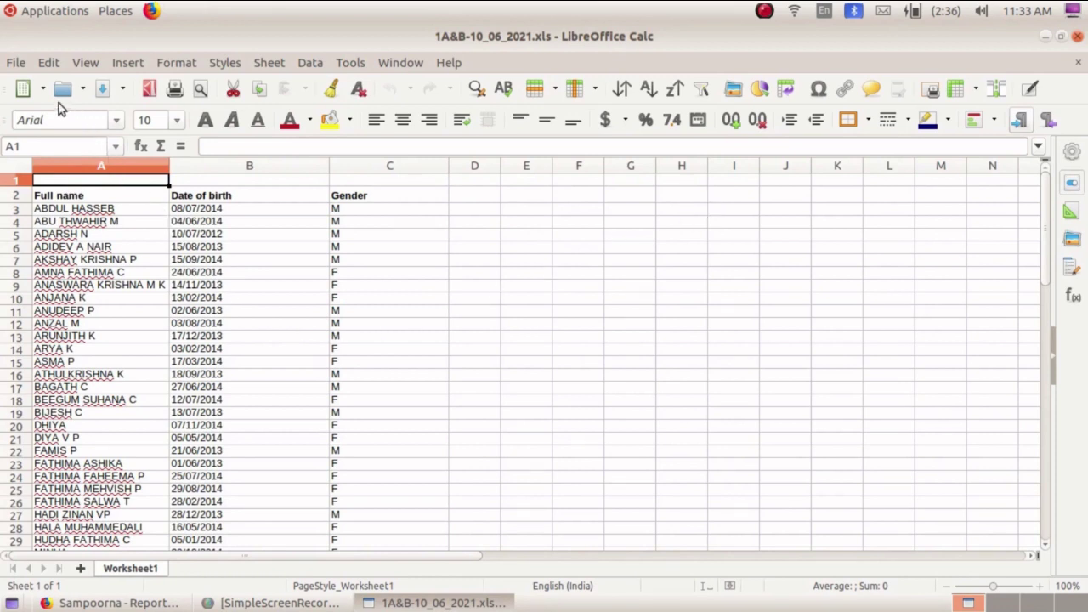
# Save the spreadsheet under the new name 1AB NEW in the Documents folder, keeping the Excel 97–2003 format
pyautogui.click(16, 65)
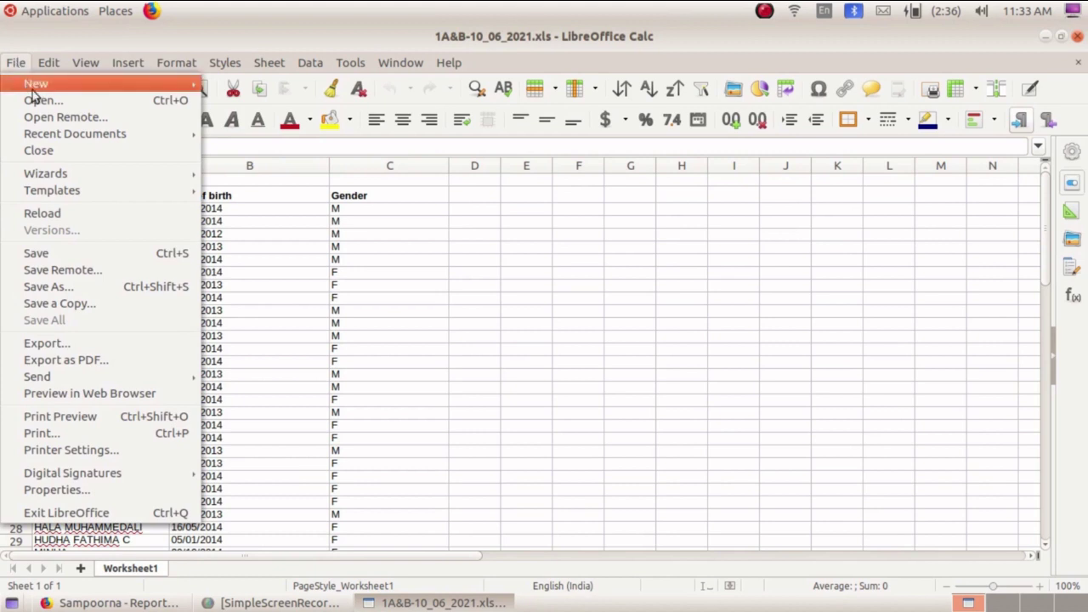
pyautogui.click(104, 284)
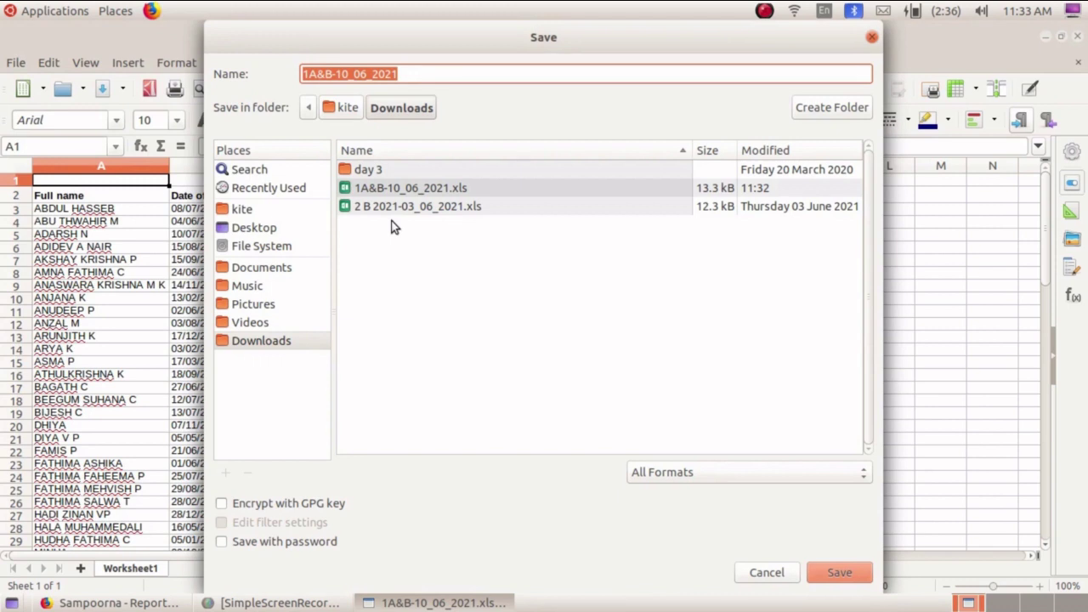
pyautogui.write('1')
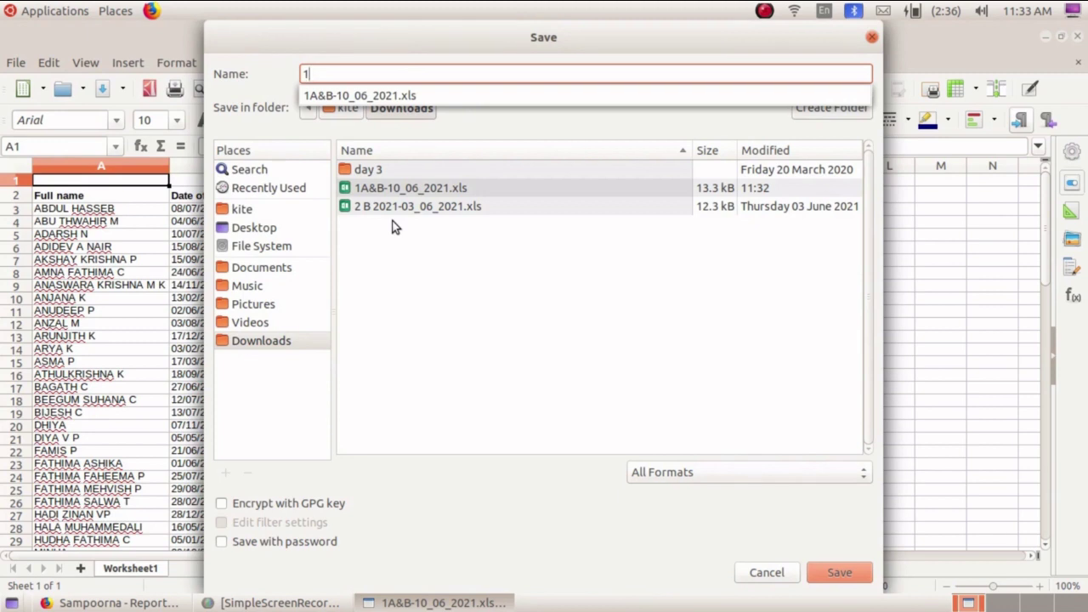
pyautogui.write('AB N')
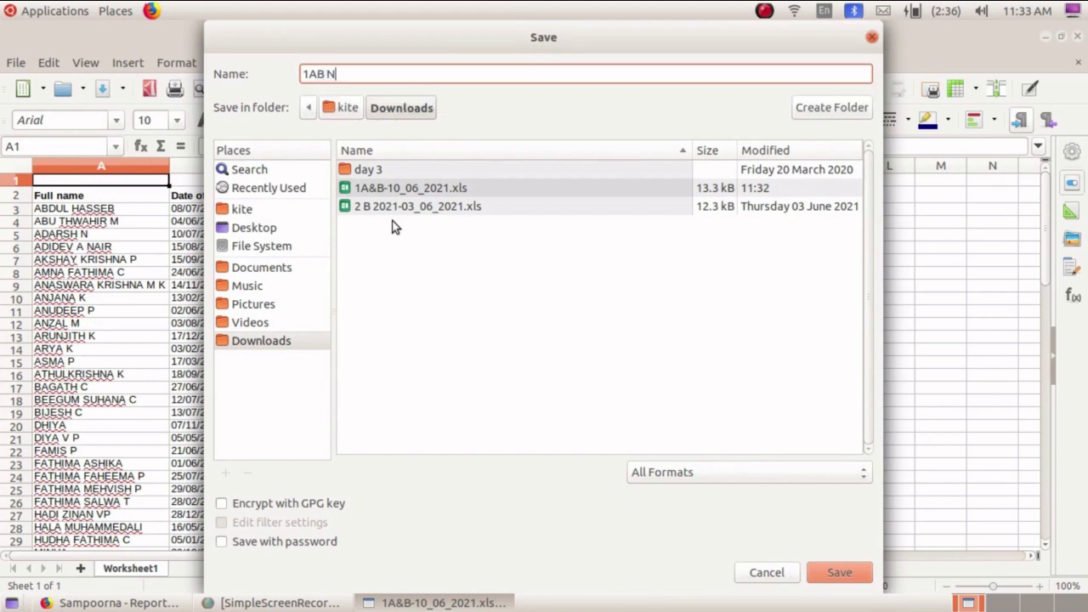
pyautogui.write('EW')
pyautogui.click(279, 270)
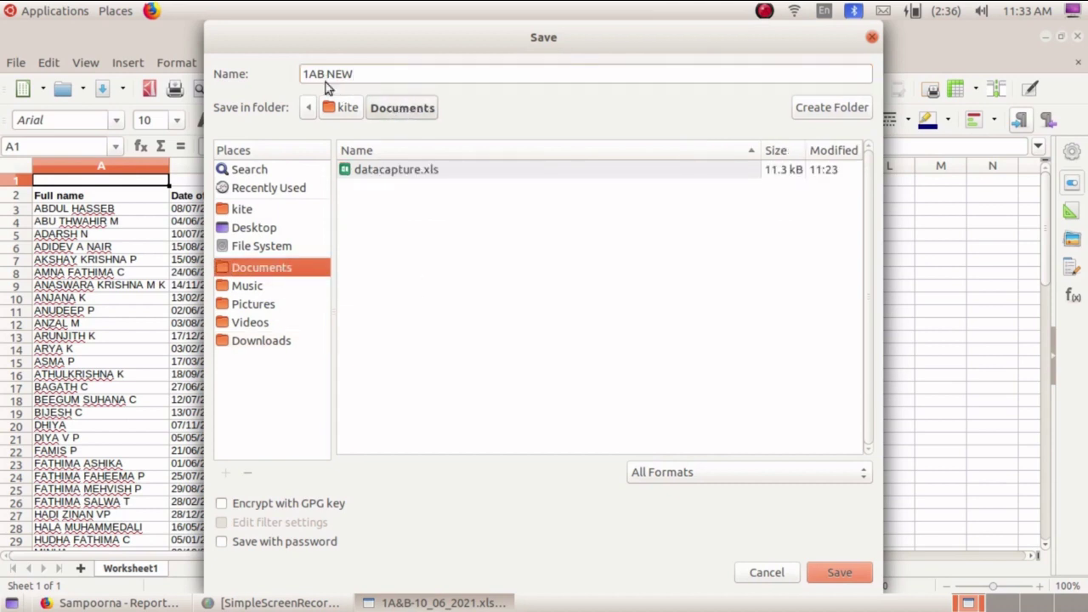
pyautogui.click(842, 575)
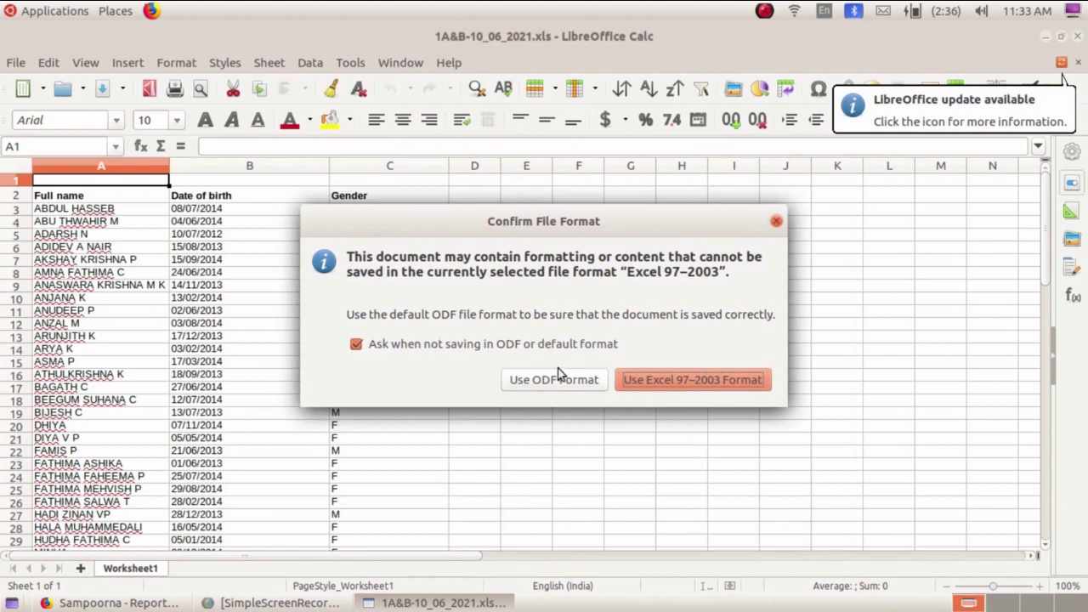
pyautogui.click(661, 383)
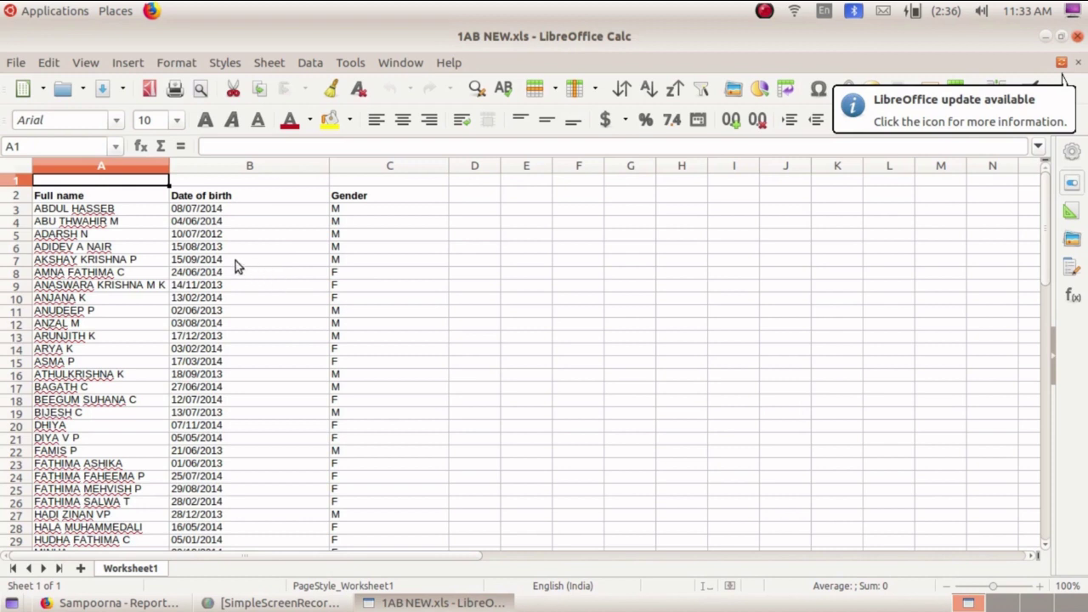
# Insert two empty columns between the Date of birth and Gender columns
pyautogui.click(264, 182)
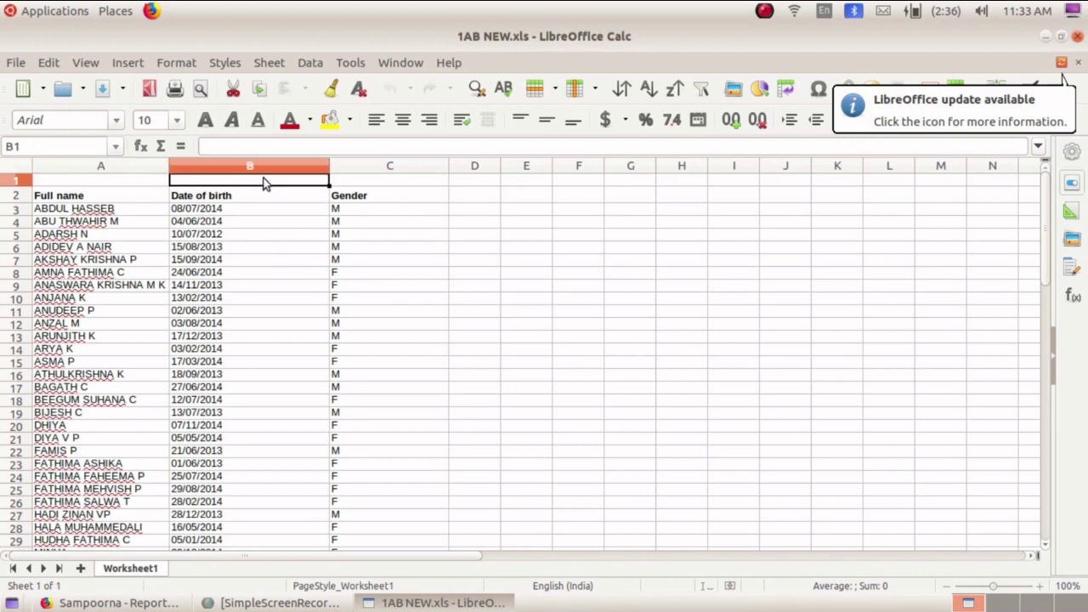
pyautogui.click(263, 171)
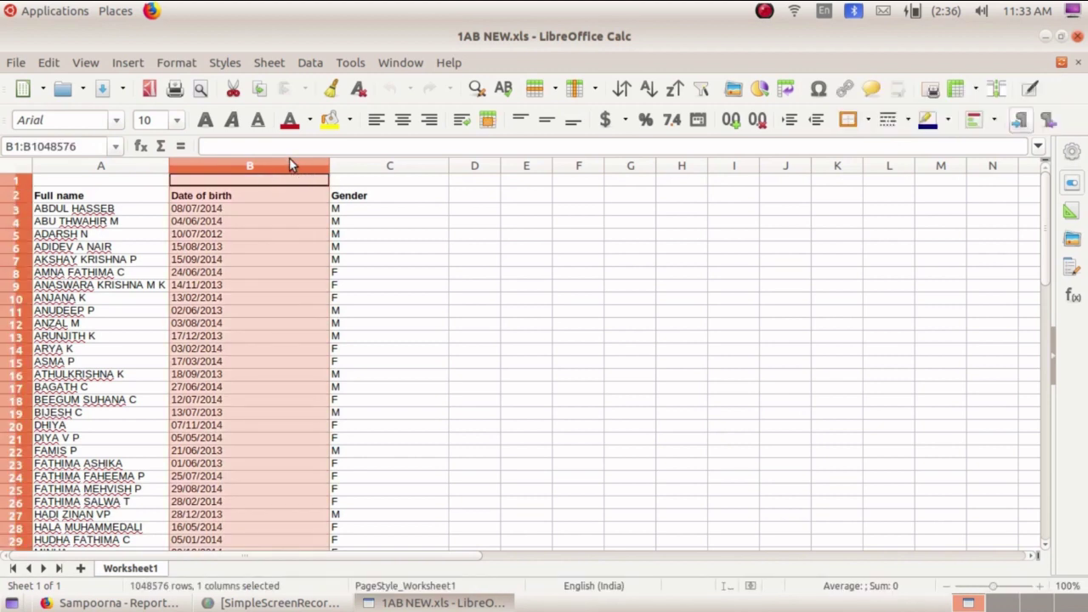
pyautogui.rightClick(287, 170)
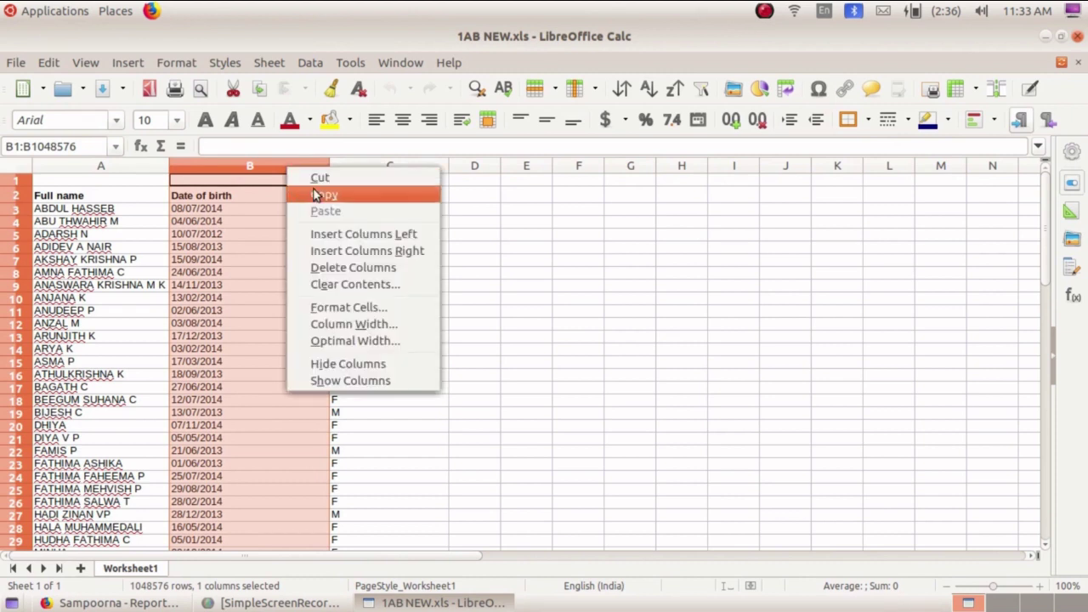
pyautogui.click(340, 252)
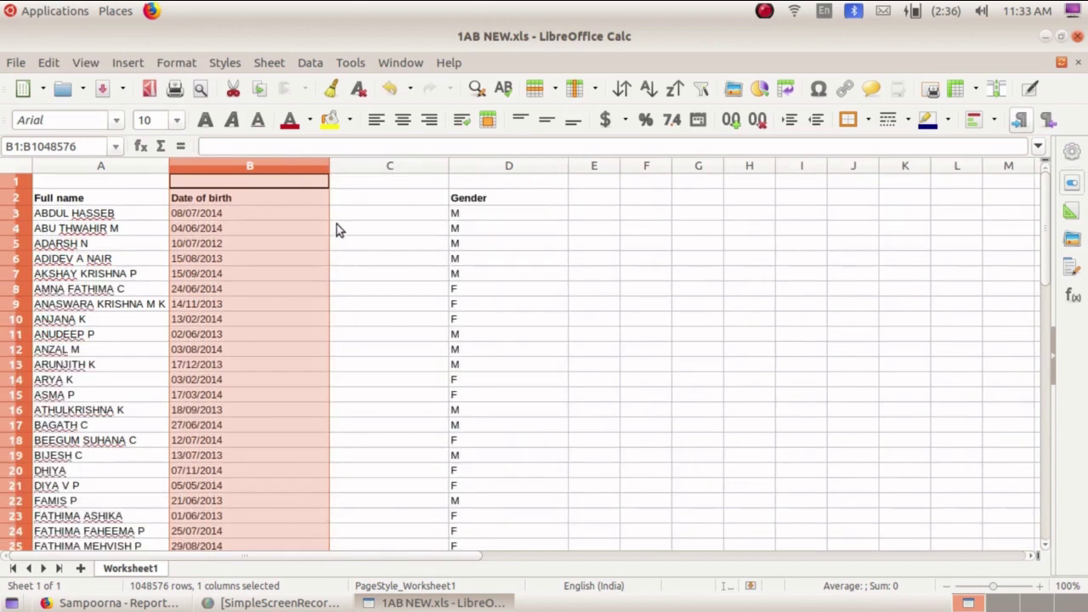
pyautogui.rightClick(298, 168)
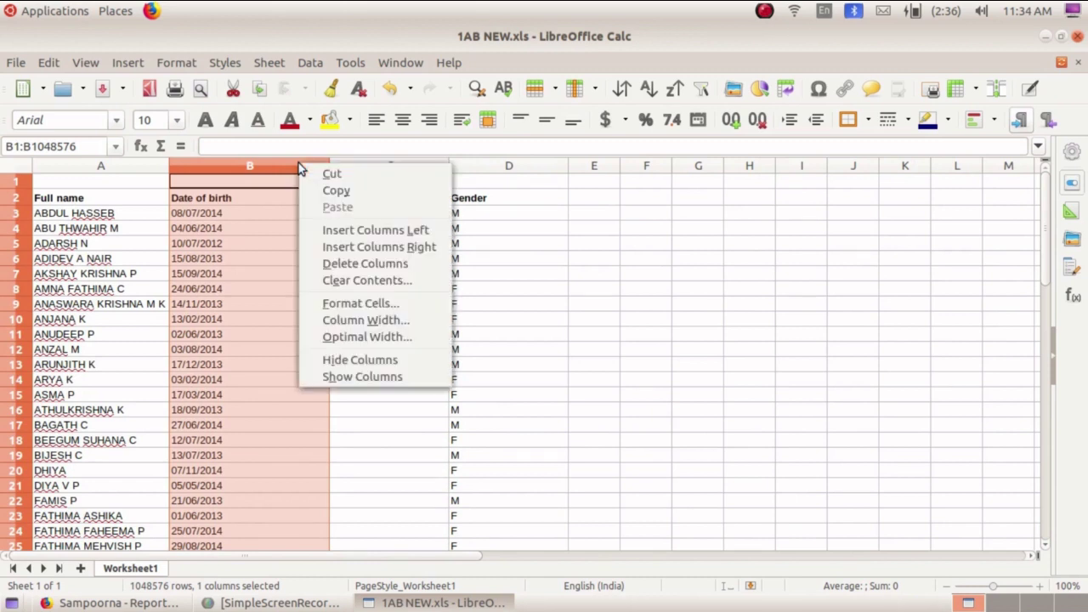
pyautogui.click(368, 248)
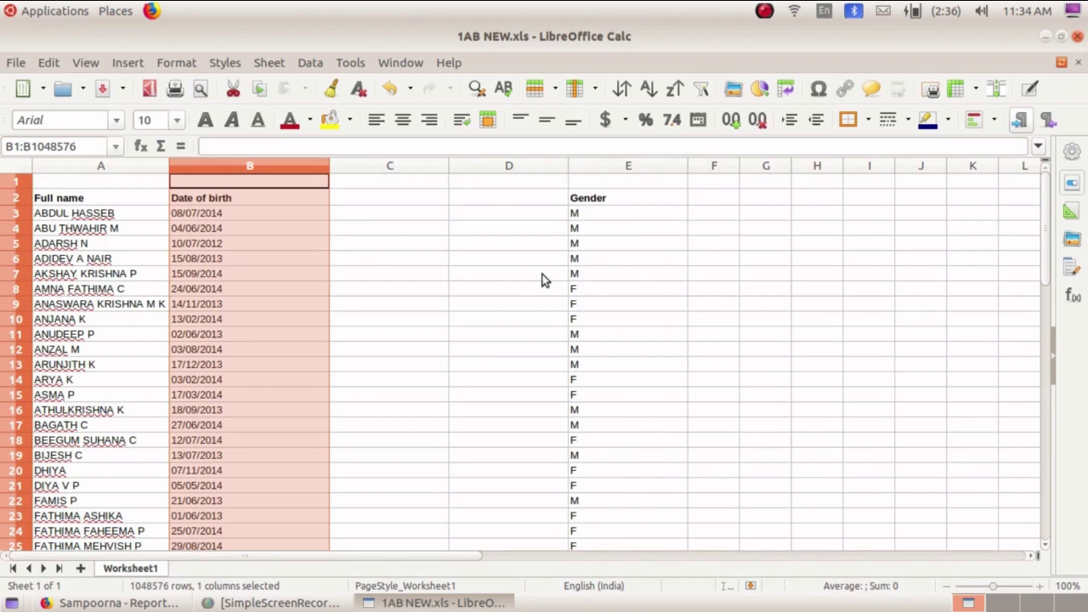
# Enter the heading Baseddate in cell C2, beside the Date of birth heading
pyautogui.click(439, 235)
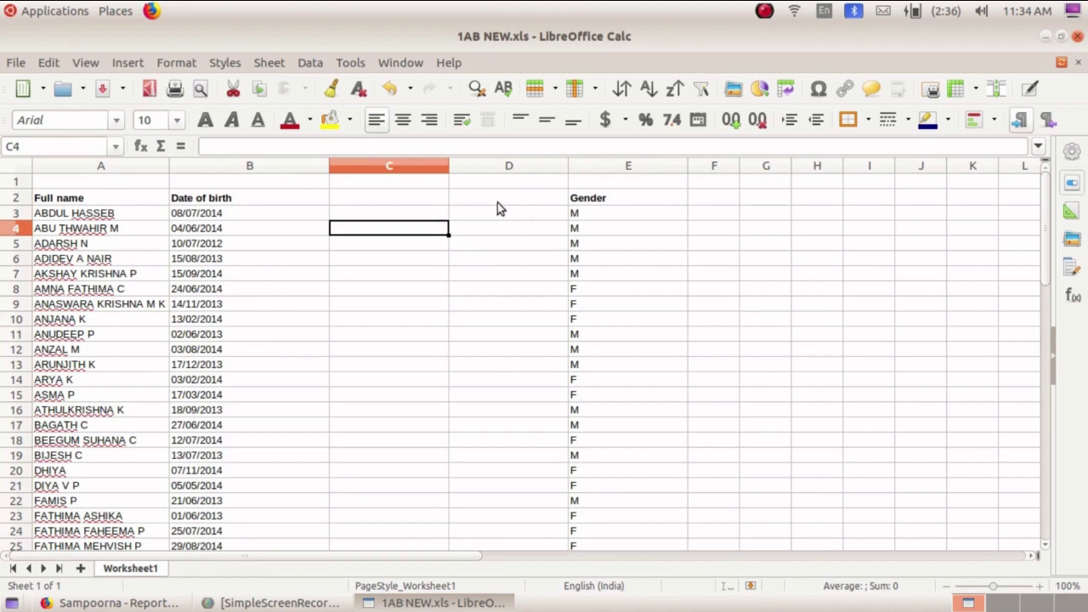
pyautogui.click(372, 196)
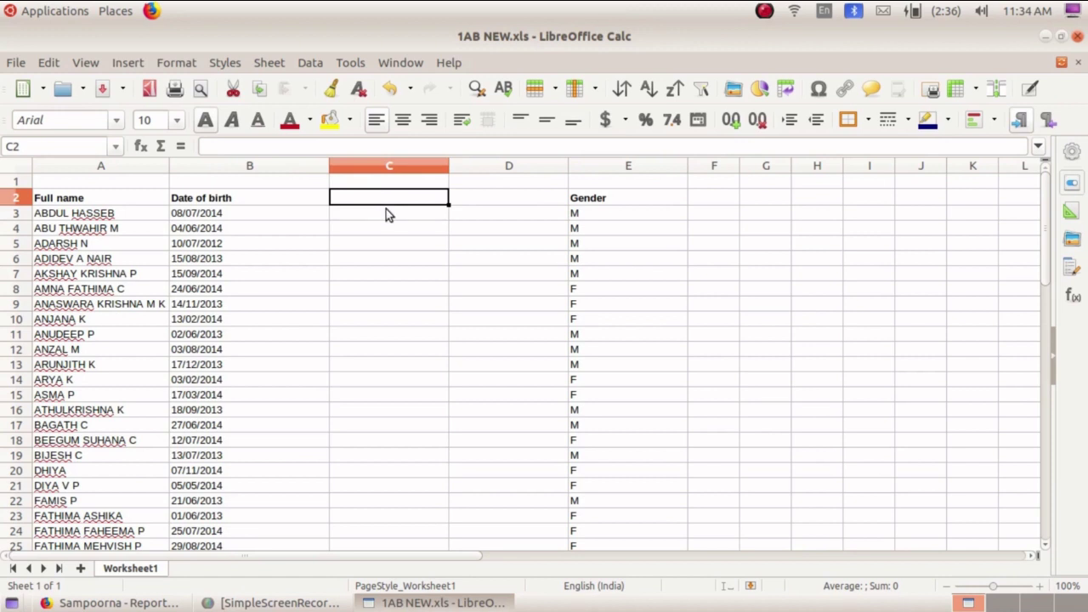
pyautogui.write('B')
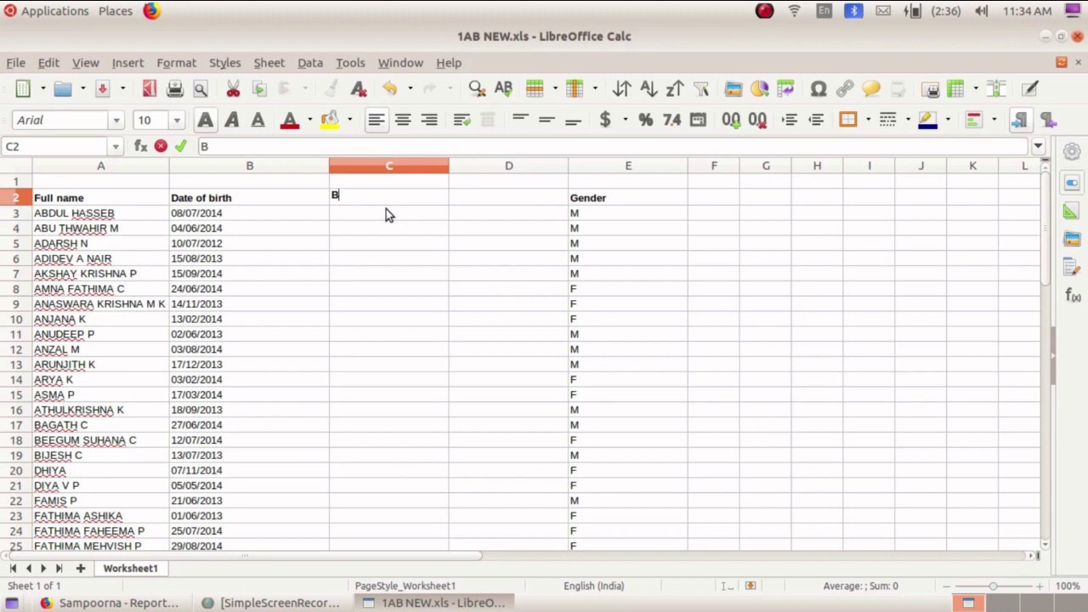
pyautogui.write('aseddate')
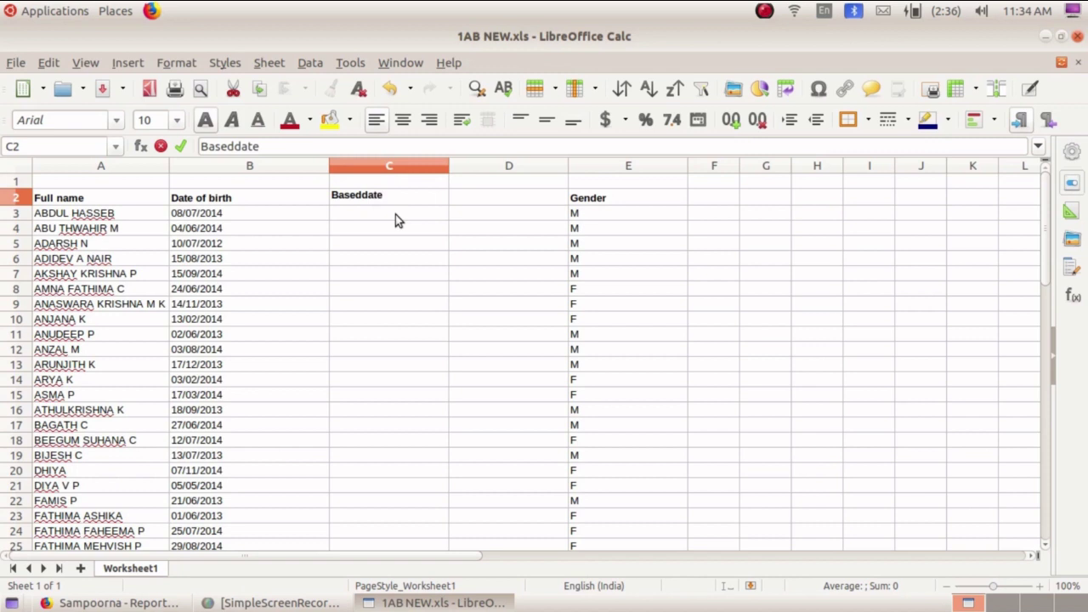
pyautogui.click(459, 194)
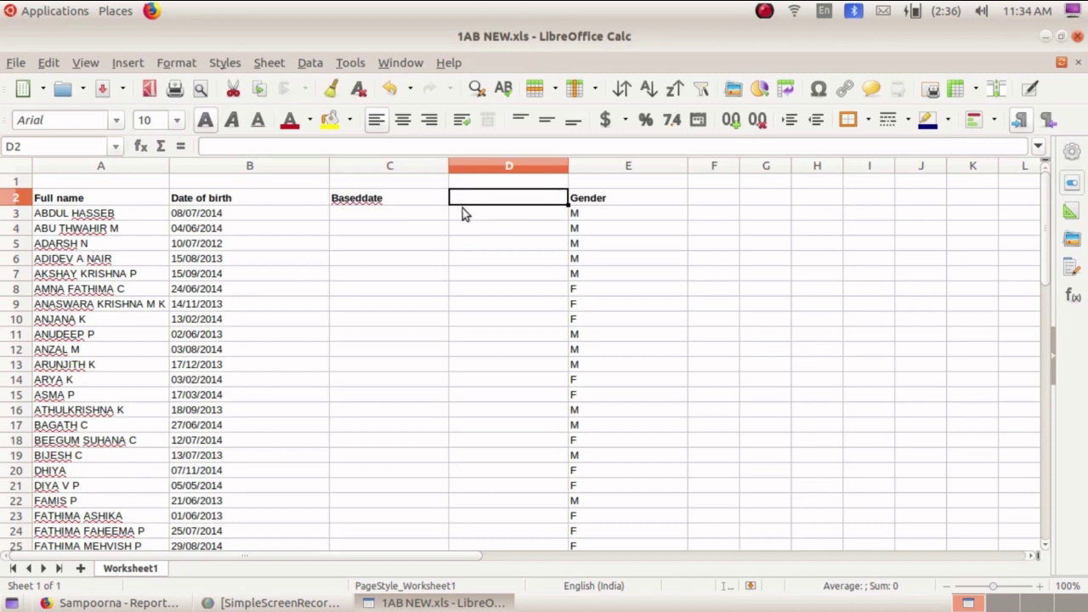
# Enter the heading age in cell D2, between the Baseddate and Gender headings
pyautogui.write('a')
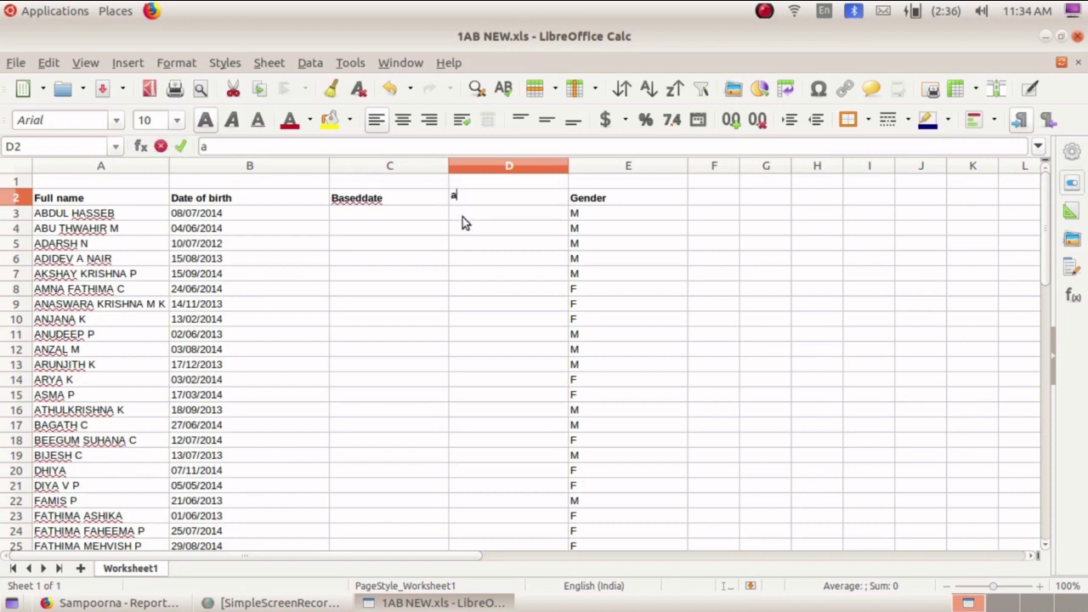
pyautogui.write('ge')
pyautogui.click(428, 202)
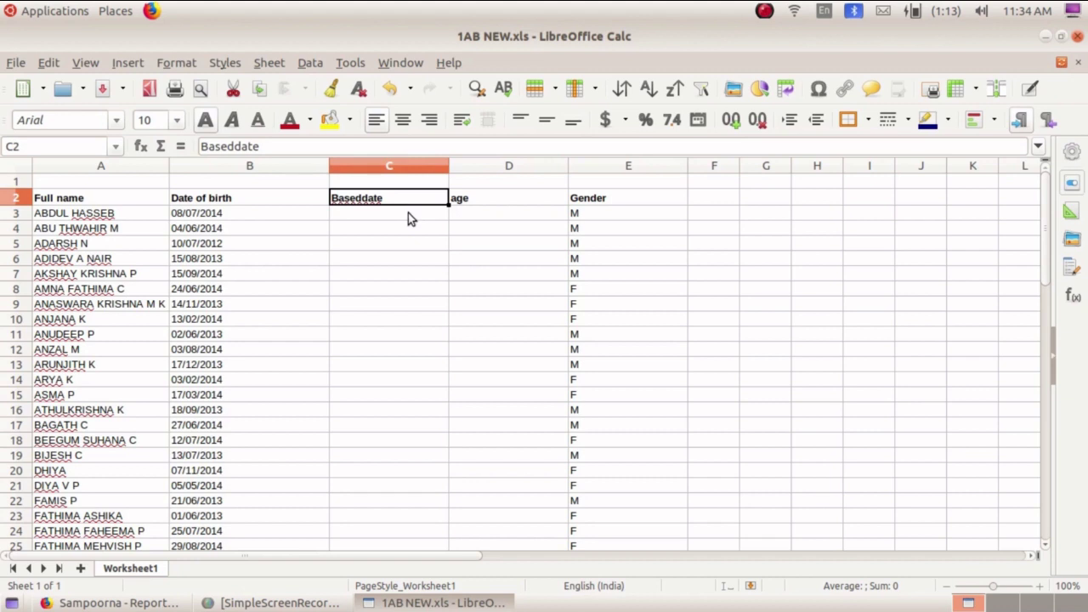
# Enter the base date 30/09/2020 in cell C3 for the first student
pyautogui.click(408, 214)
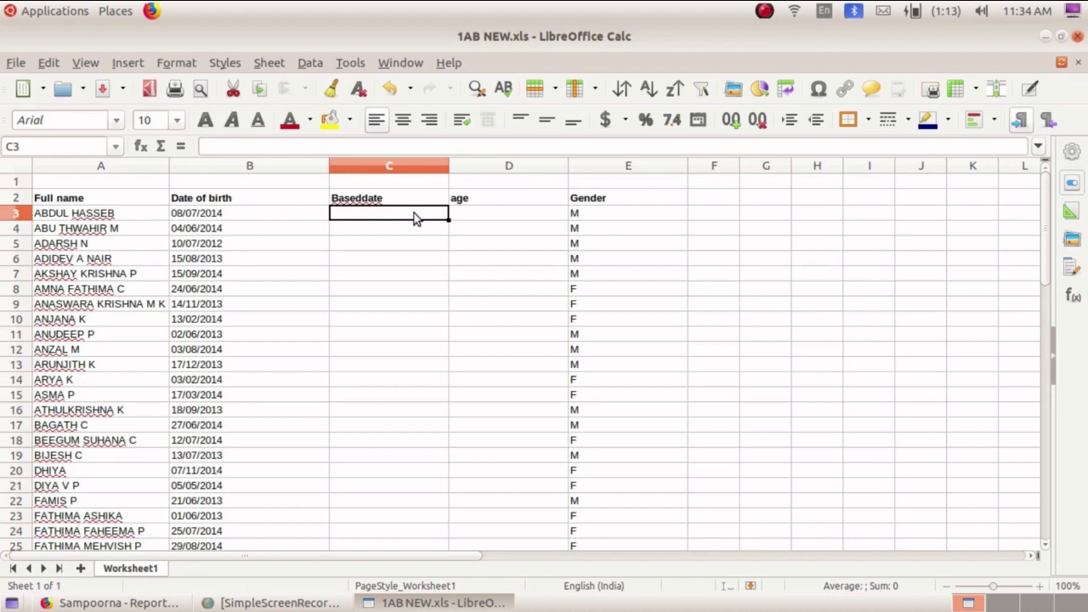
pyautogui.write('3')
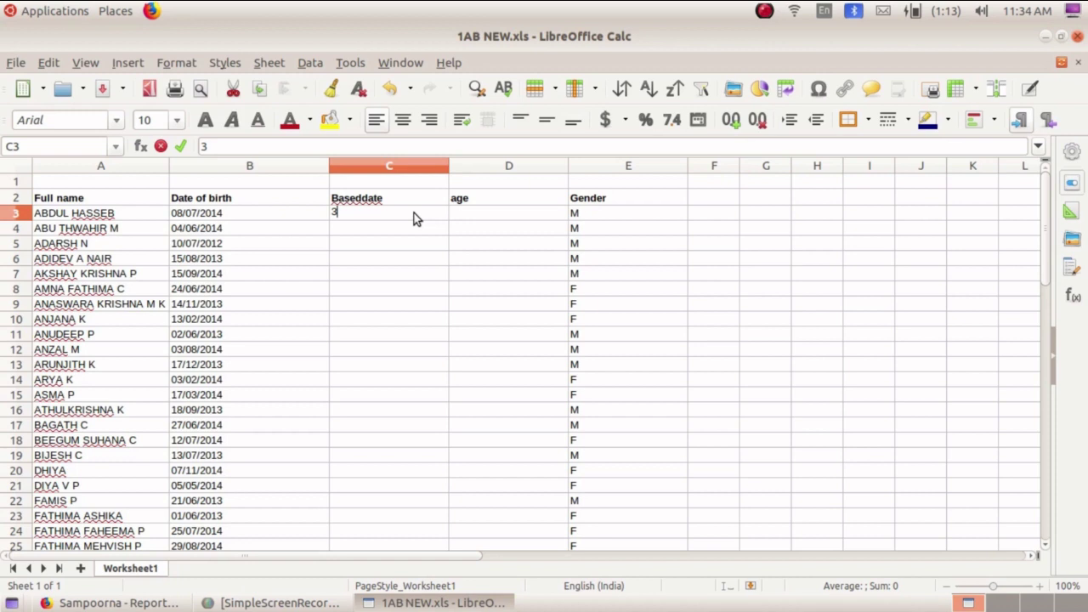
pyautogui.write('0')
pyautogui.write('/')
pyautogui.write('09/')
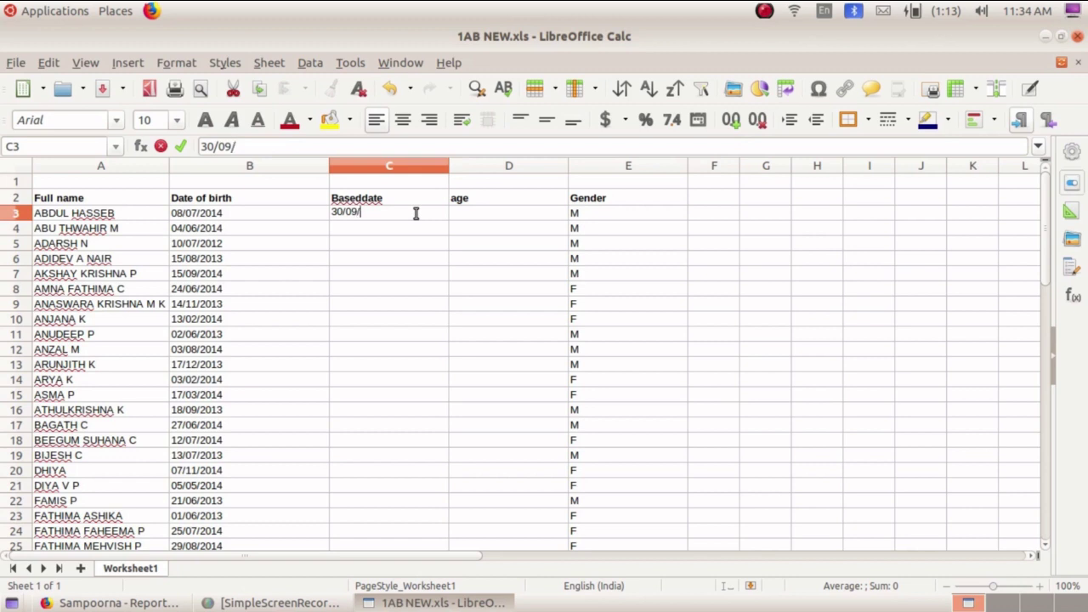
pyautogui.write('2020')
pyautogui.click(470, 215)
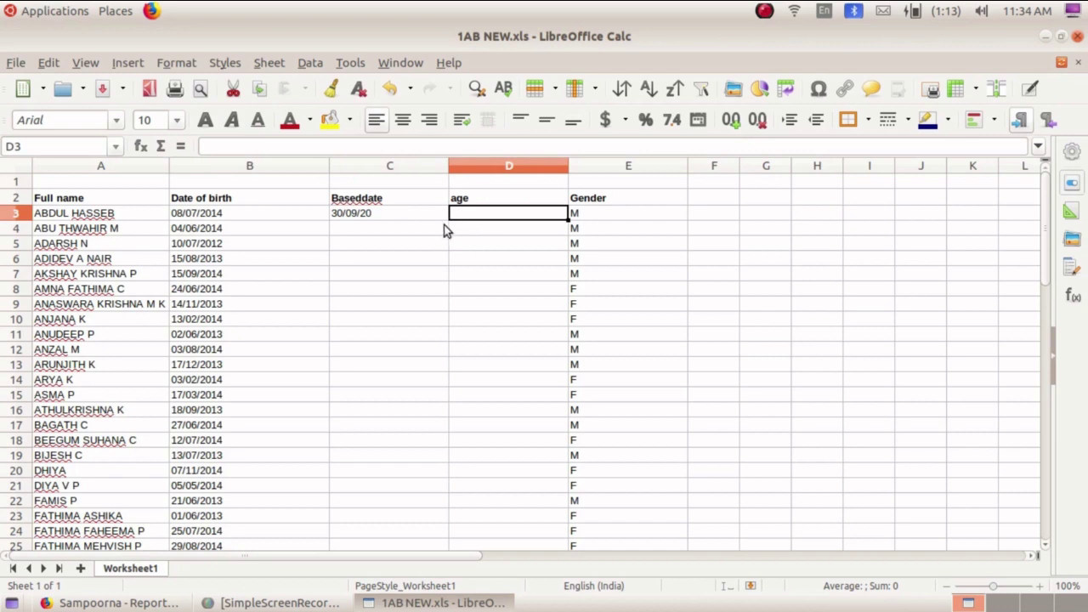
# Fill the Baseddate column from cell C3 down to the last student in row 64
pyautogui.click(423, 214)
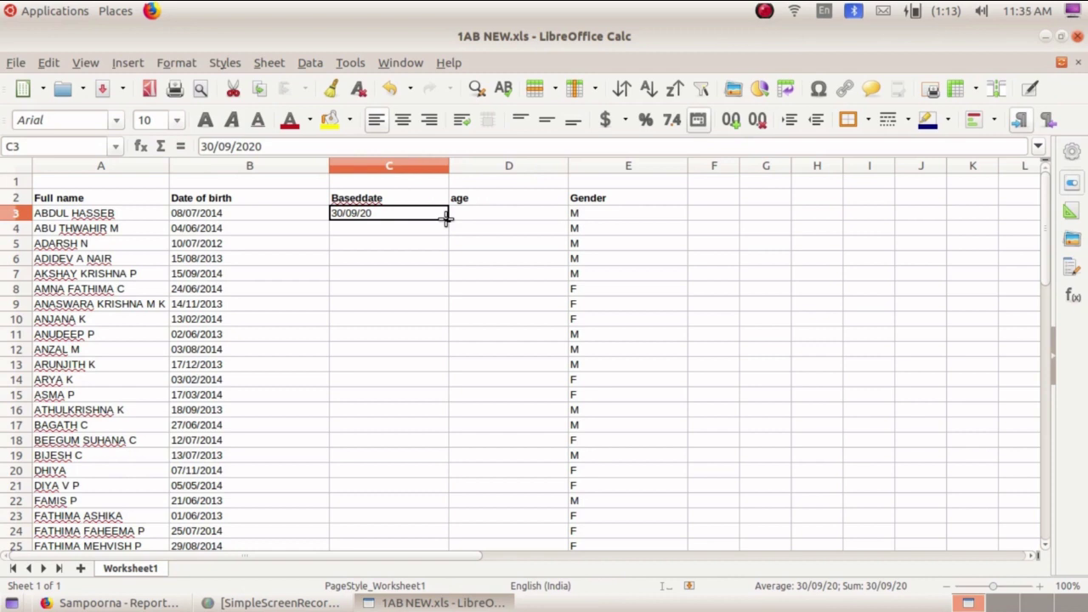
pyautogui.moveTo(447, 217); pyautogui.dragTo(440, 293)
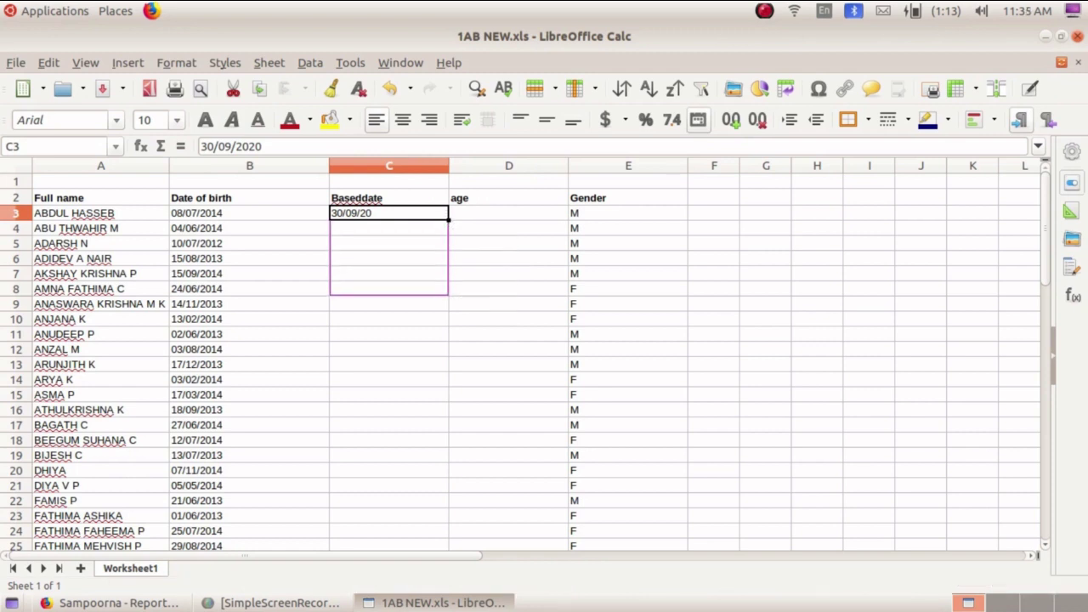
pyautogui.click(431, 329)
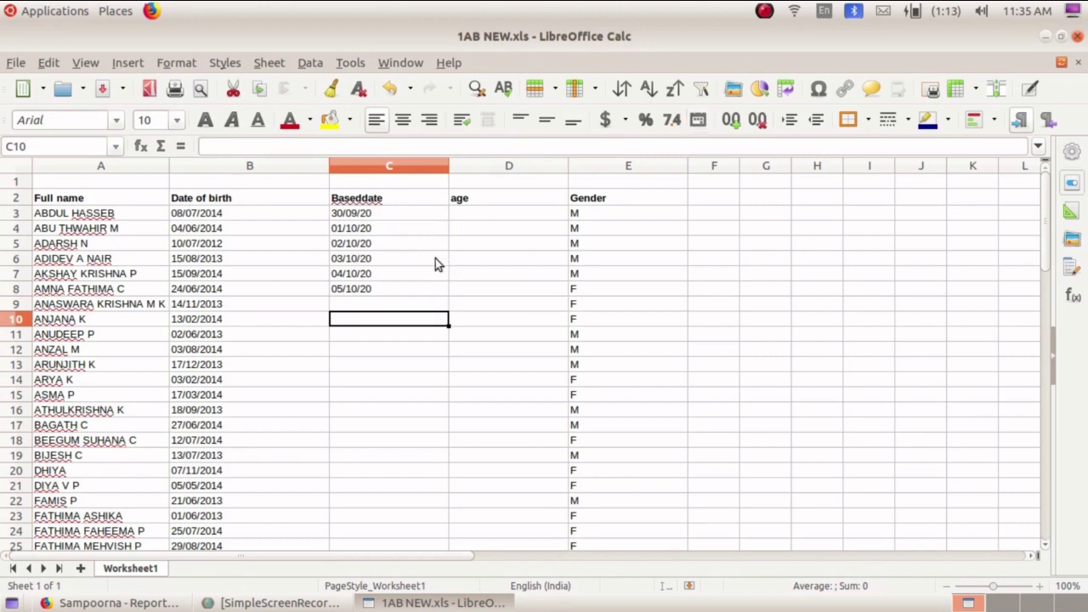
pyautogui.click(424, 214)
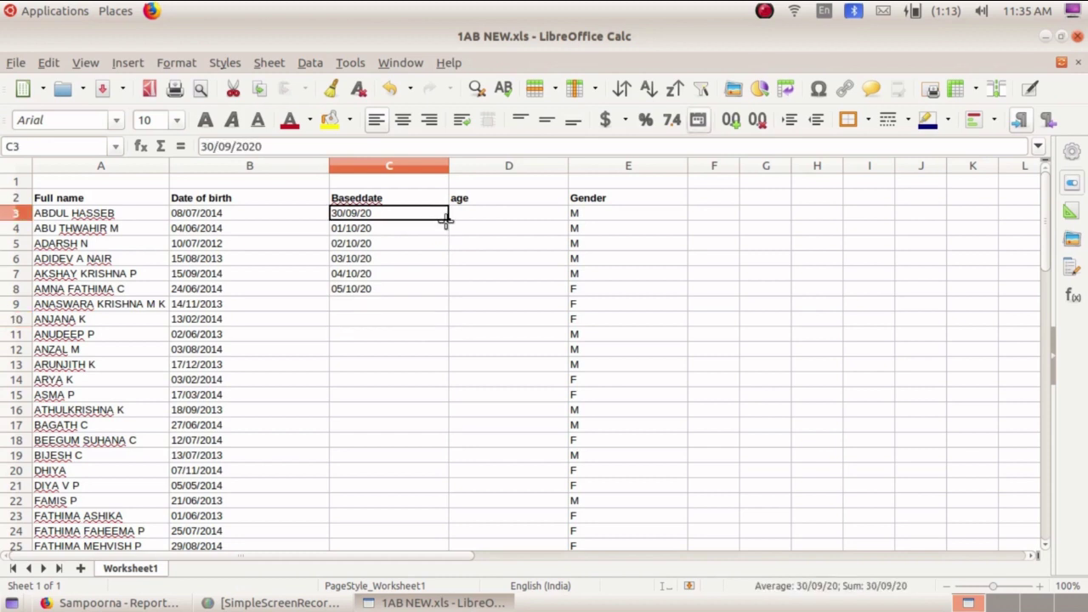
pyautogui.moveTo(445, 219); pyautogui.dragTo(424, 451)
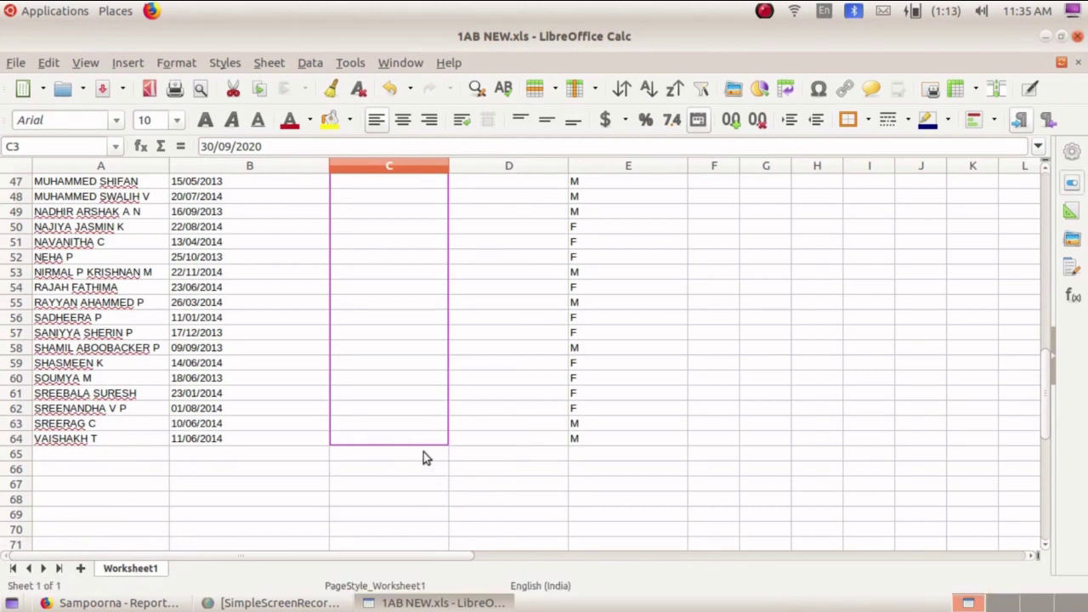
pyautogui.click(492, 428)
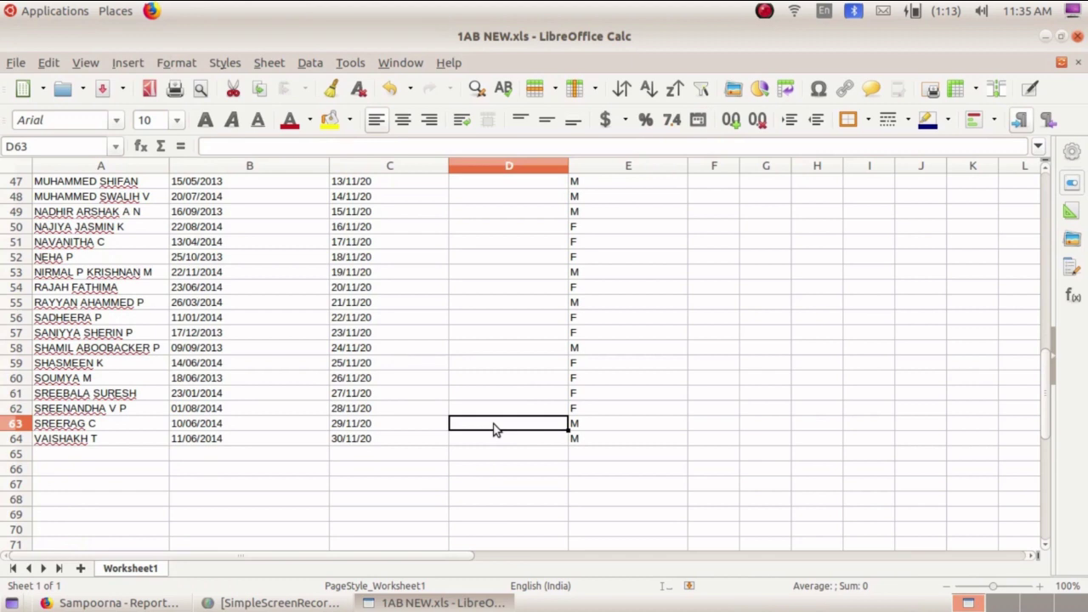
# Start a DATEDIF formula in cell D3 under age, using the date of birth in B3 as the start date
pyautogui.scroll(1, 495, 429)
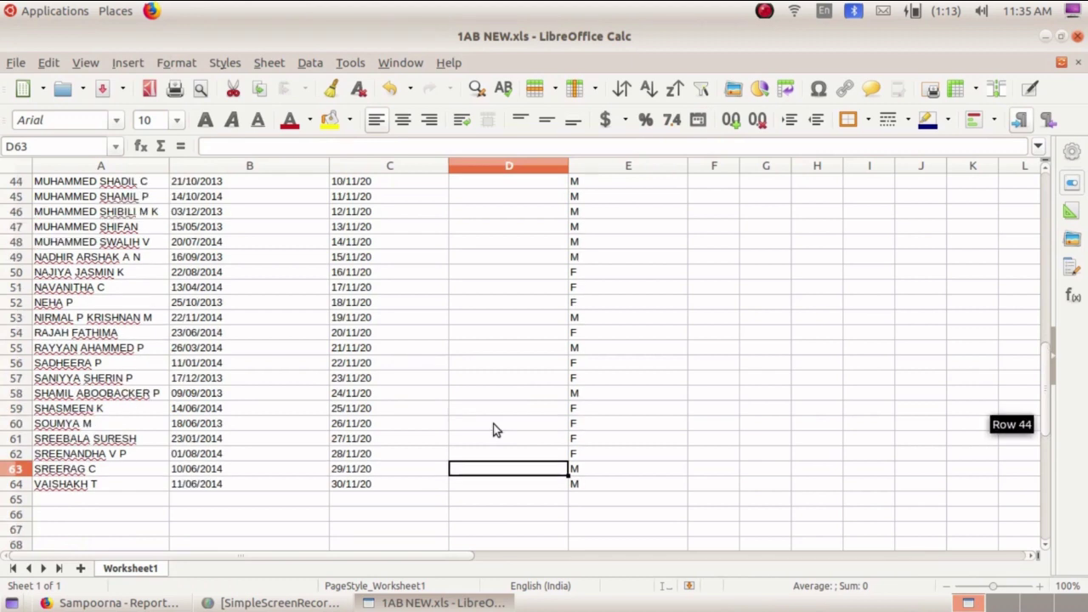
pyautogui.scroll(1, 496, 430)
pyautogui.scroll(1, 496, 429)
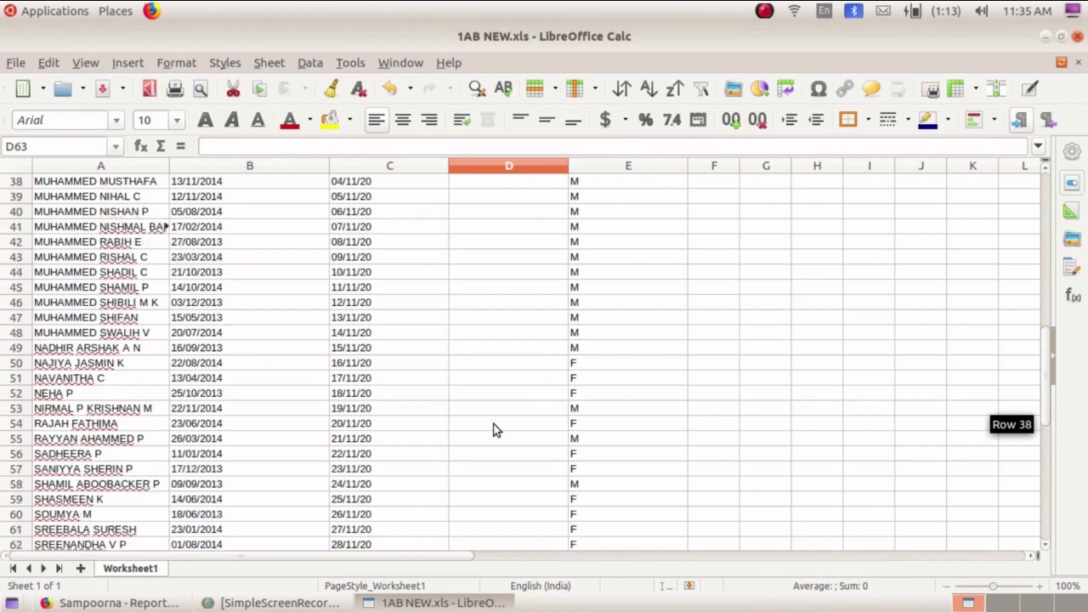
pyautogui.scroll(2, 495, 430)
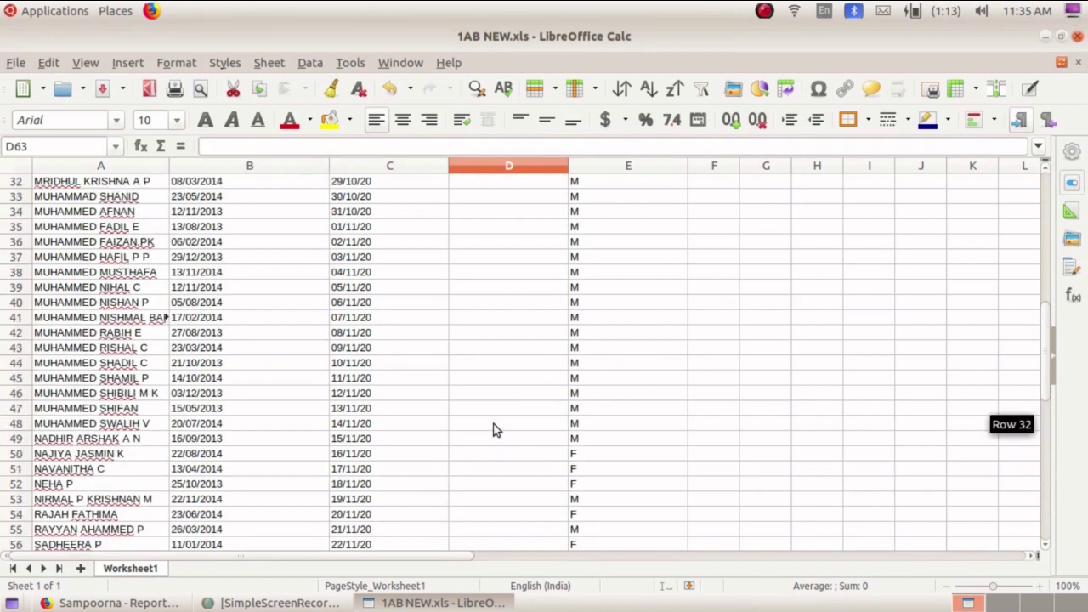
pyautogui.scroll(2, 496, 430)
pyautogui.scroll(4, 496, 429)
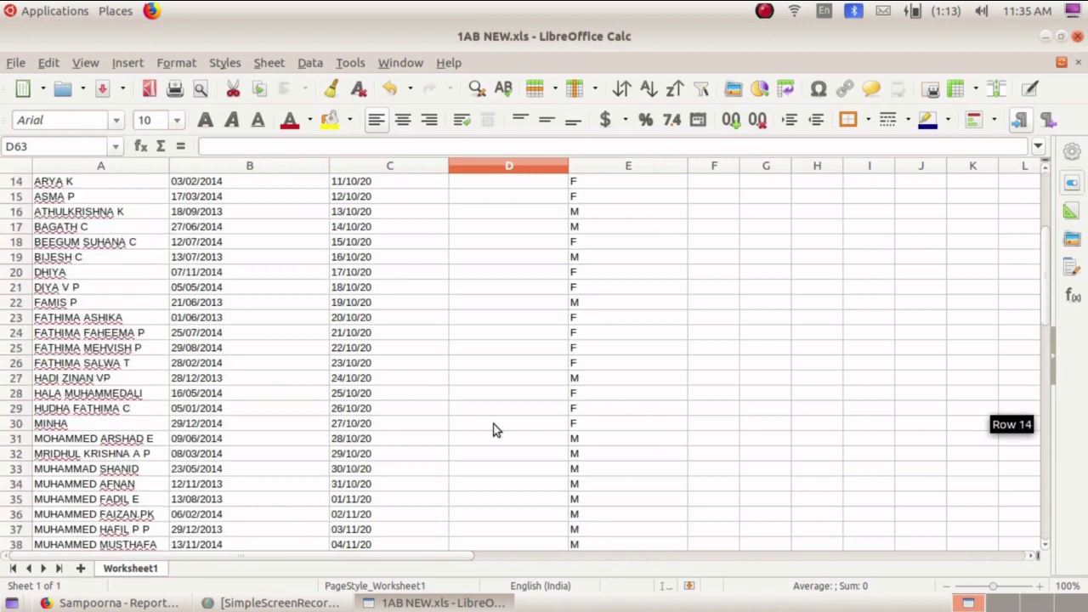
pyautogui.scroll(5, 495, 429)
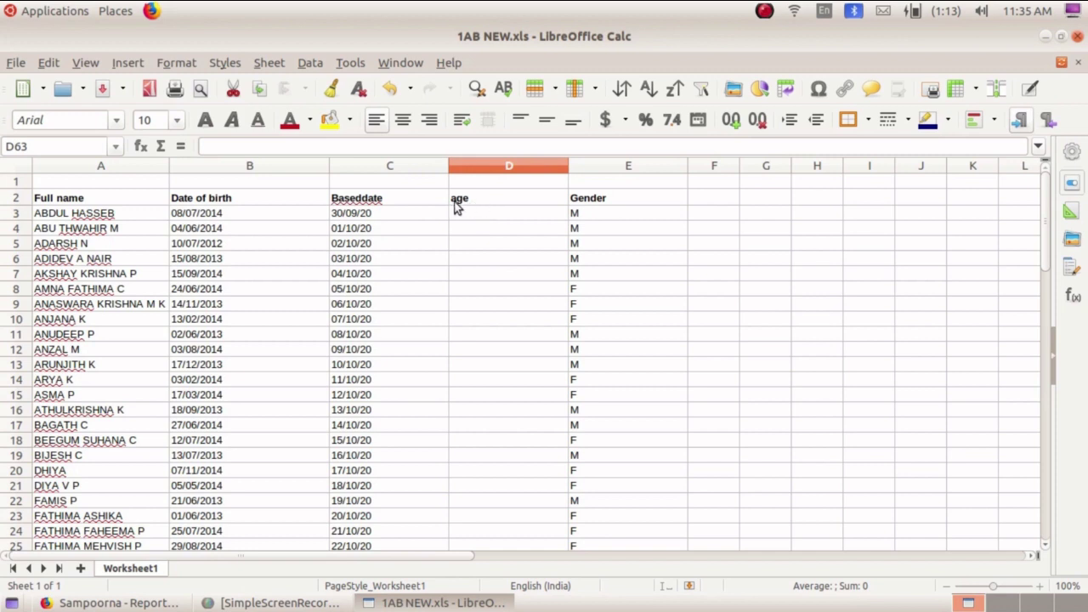
pyautogui.click(521, 215)
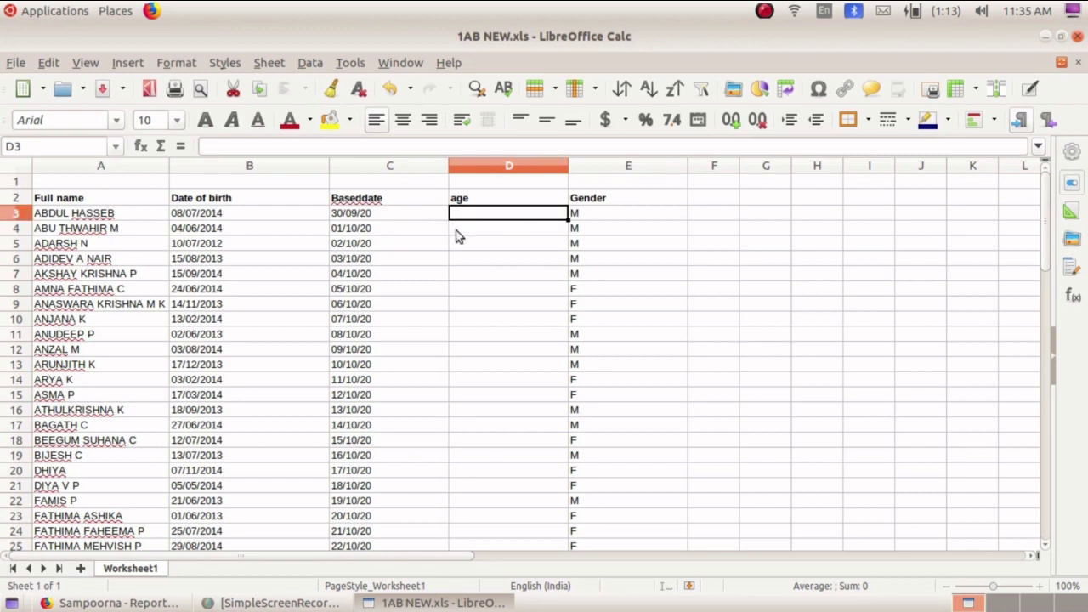
pyautogui.click(179, 149)
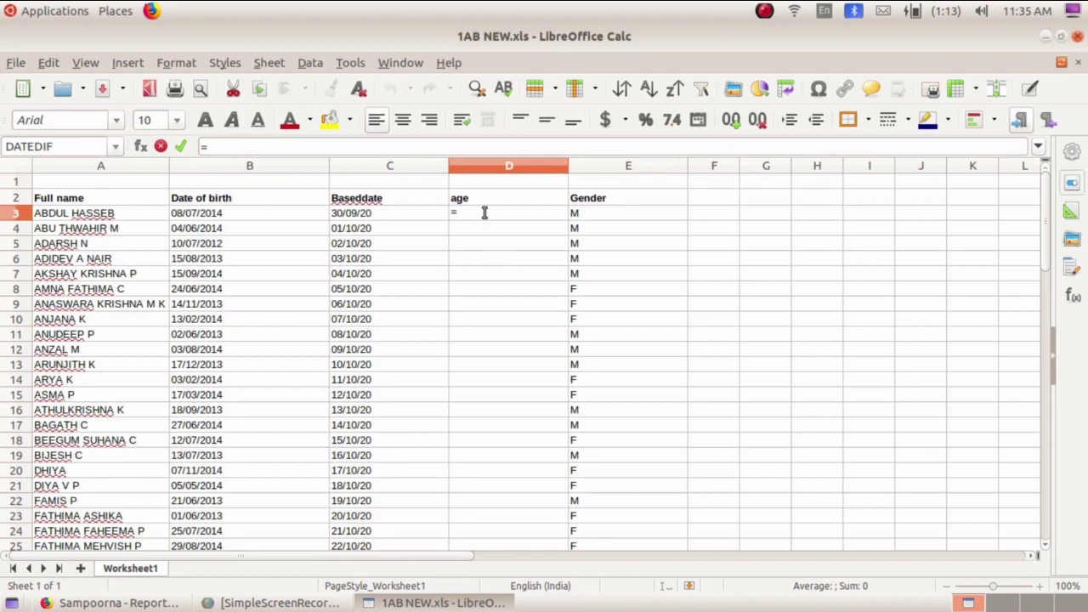
pyautogui.write('d')
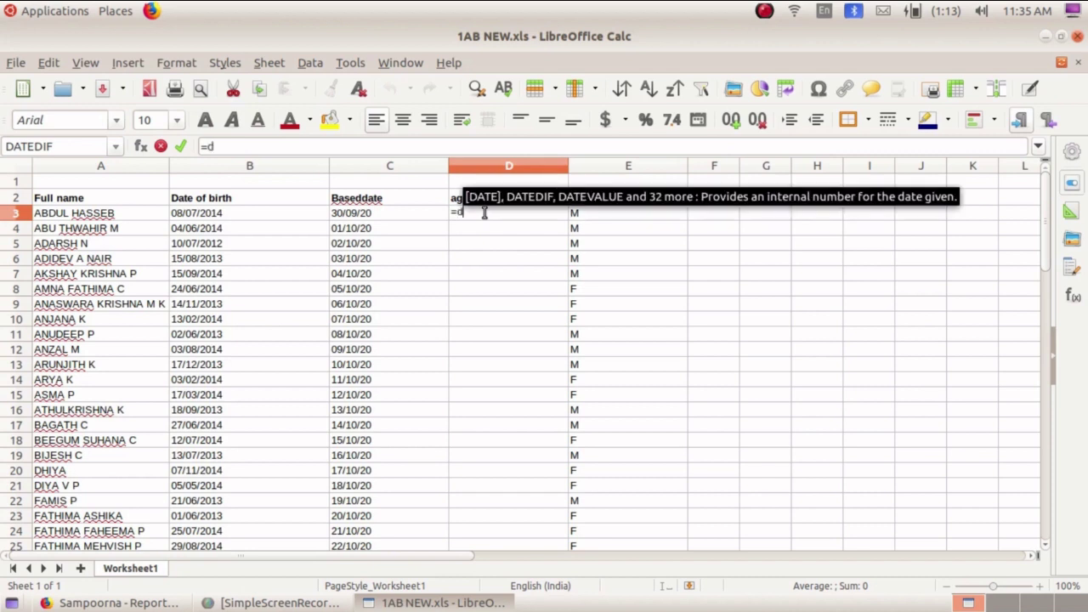
pyautogui.write('at')
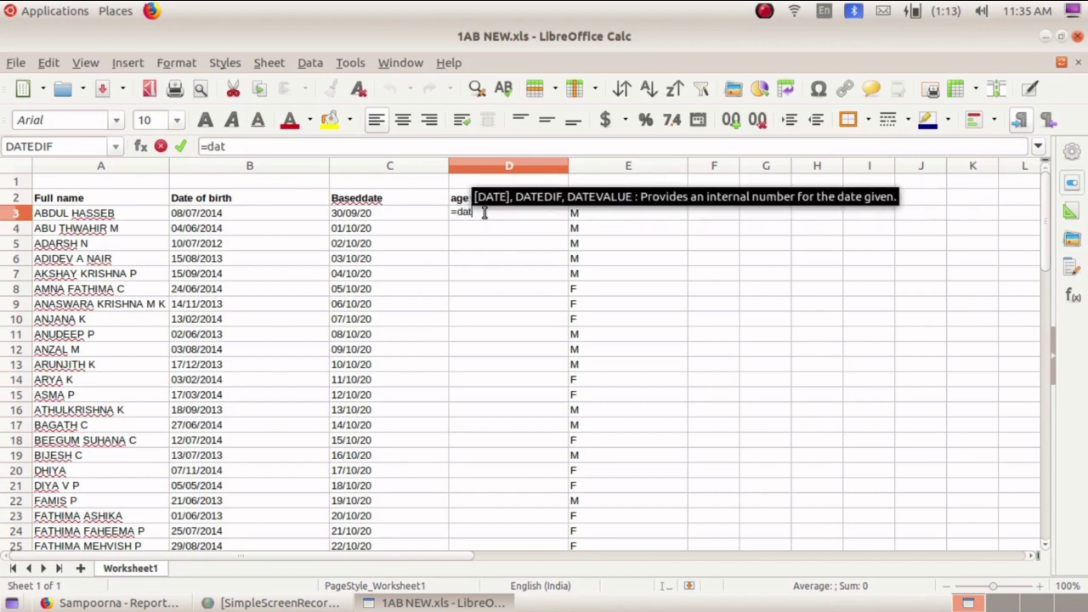
pyautogui.write('ed')
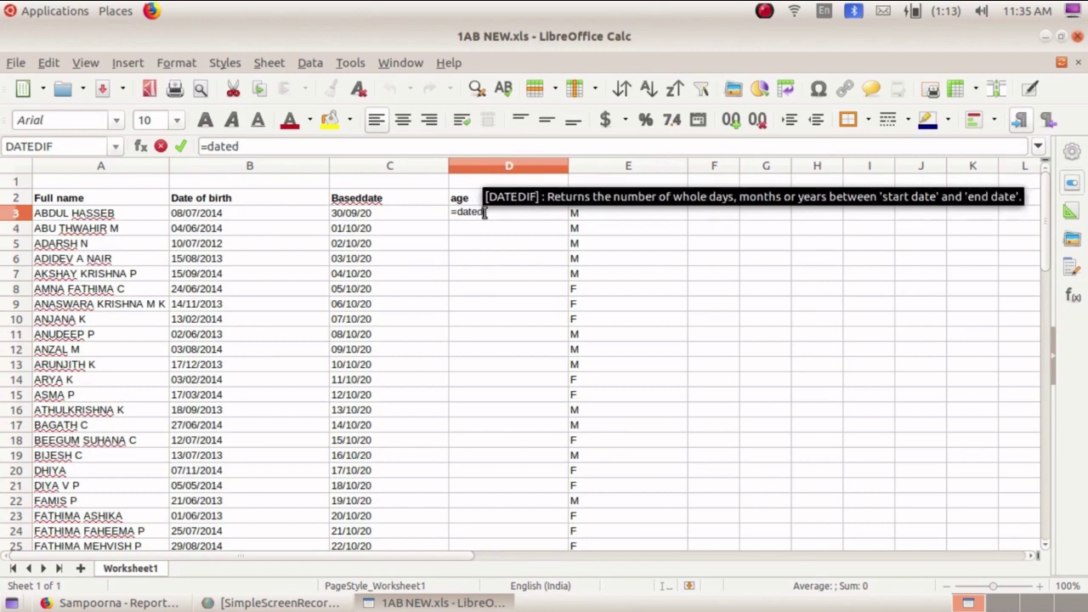
pyautogui.write('i')
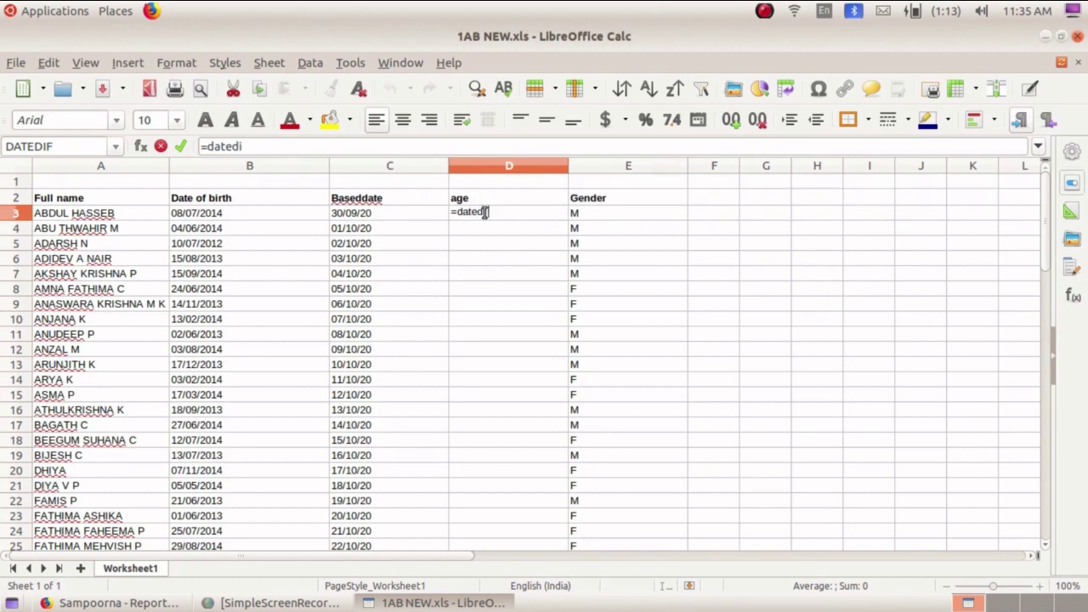
pyautogui.write('f')
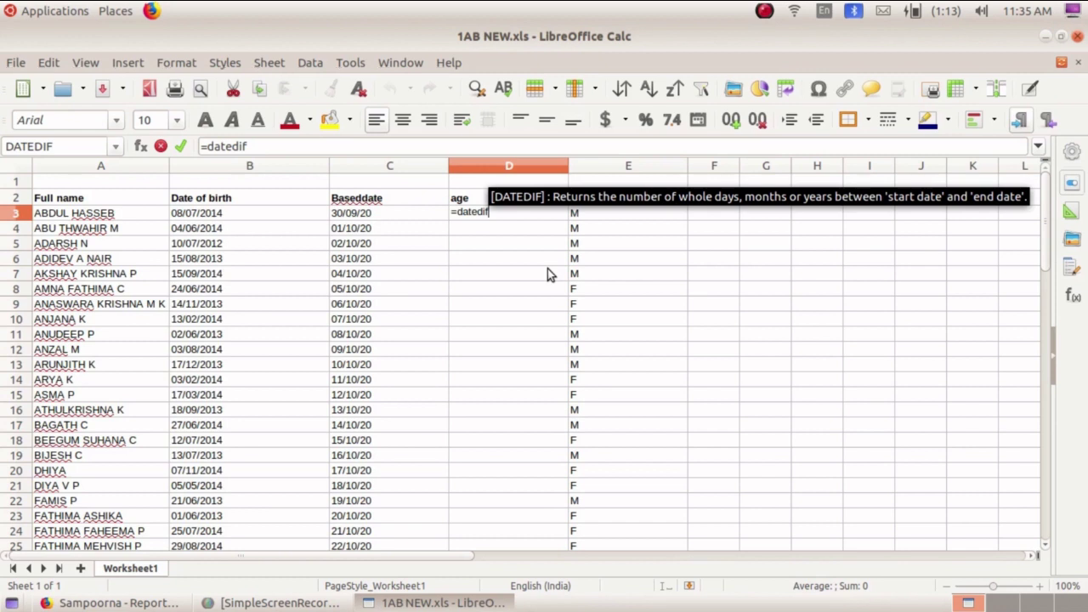
pyautogui.write('(')
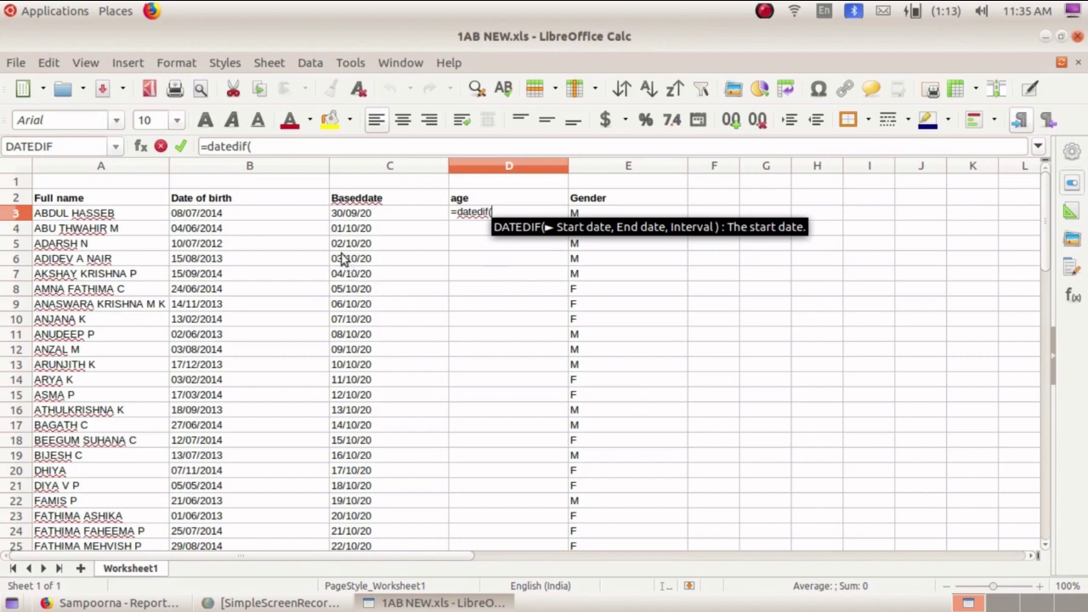
pyautogui.click(280, 216)
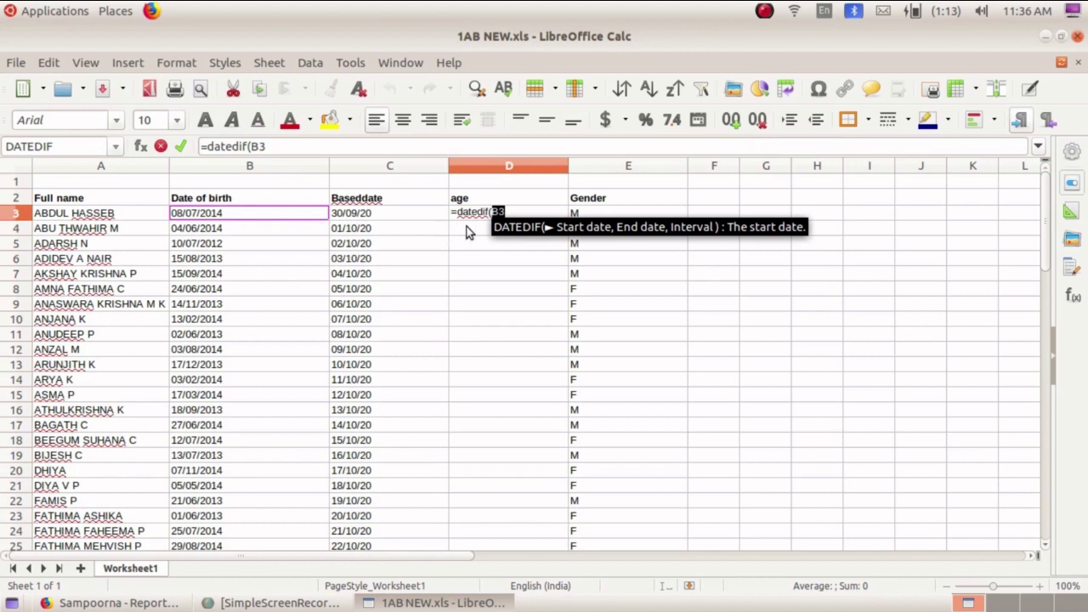
pyautogui.click(521, 214)
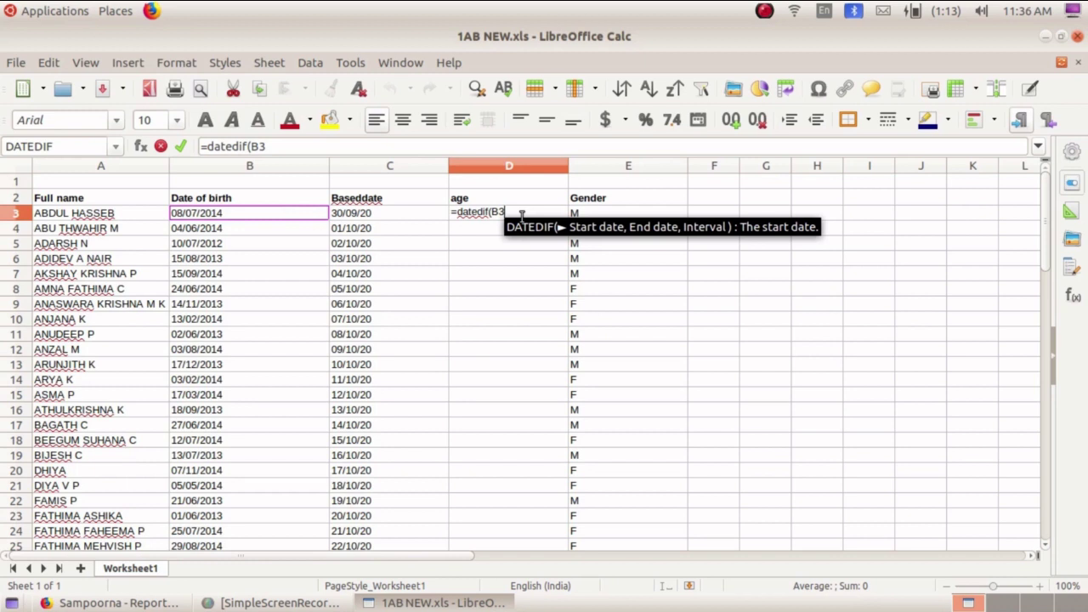
# Complete the DATEDIF formula in D3 with C3 as the end date and "y" as the interval
pyautogui.write(',')
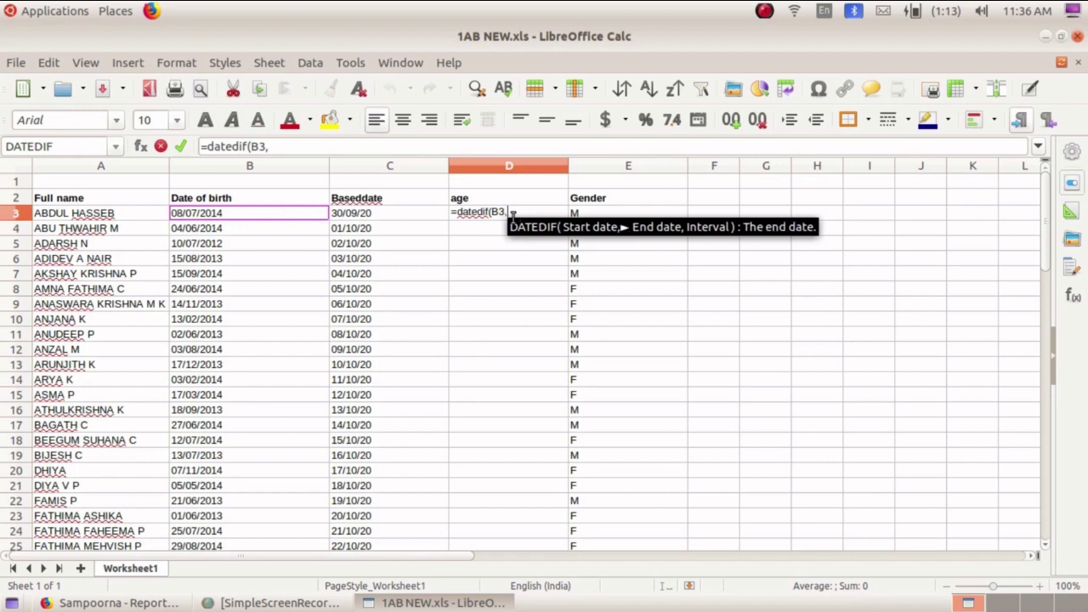
pyautogui.click(401, 215)
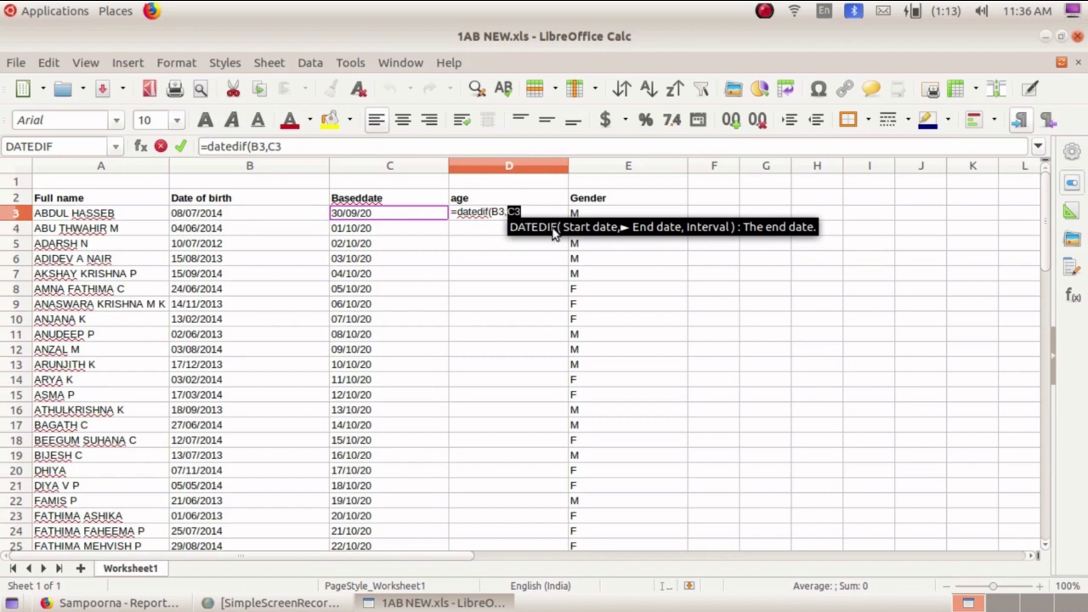
pyautogui.write(',')
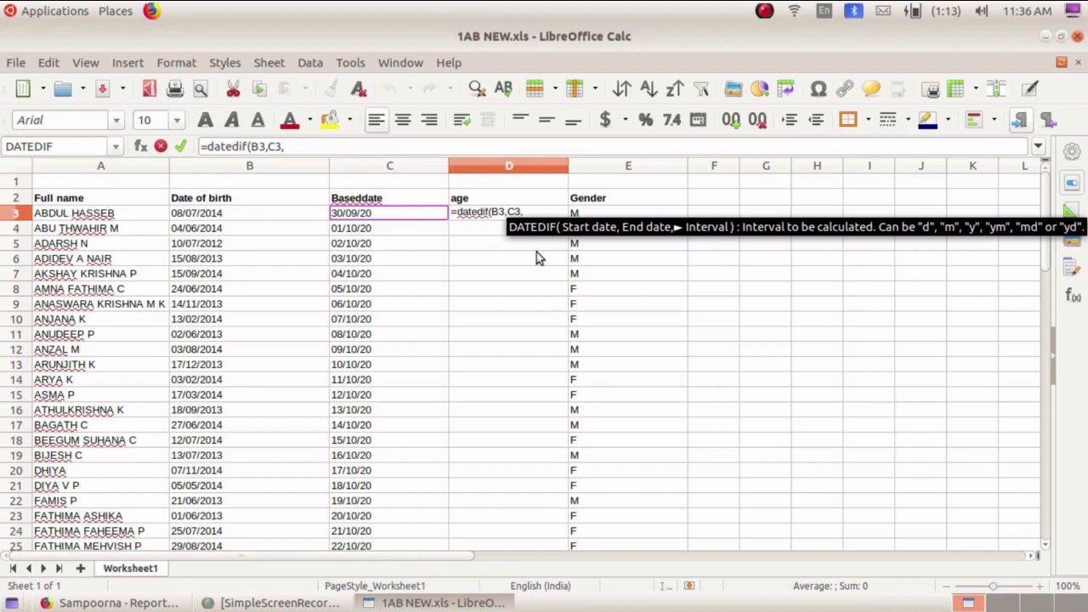
pyautogui.write('"')
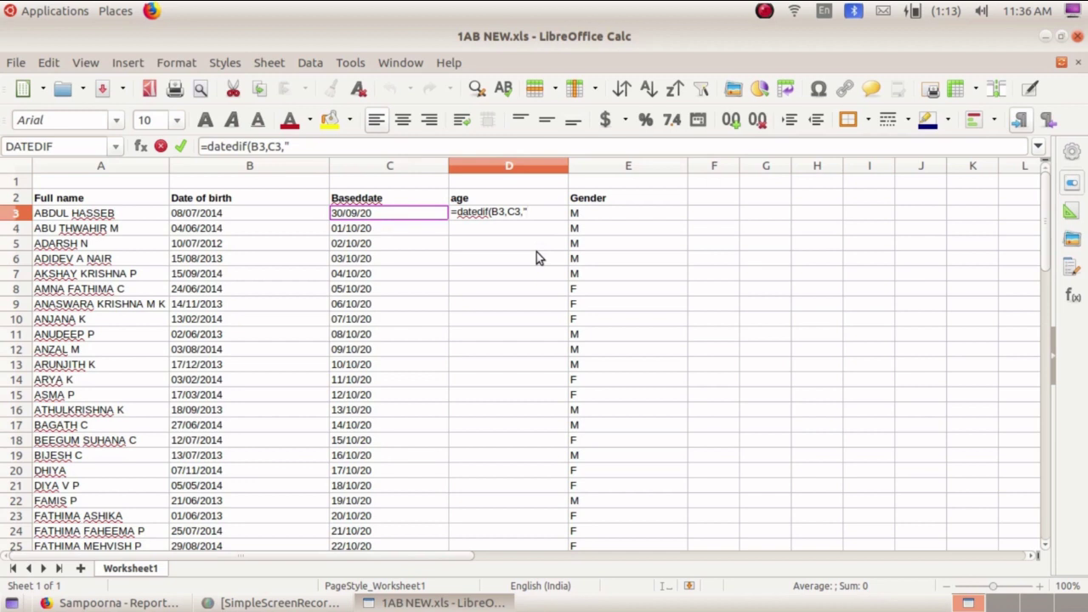
pyautogui.write('y"')
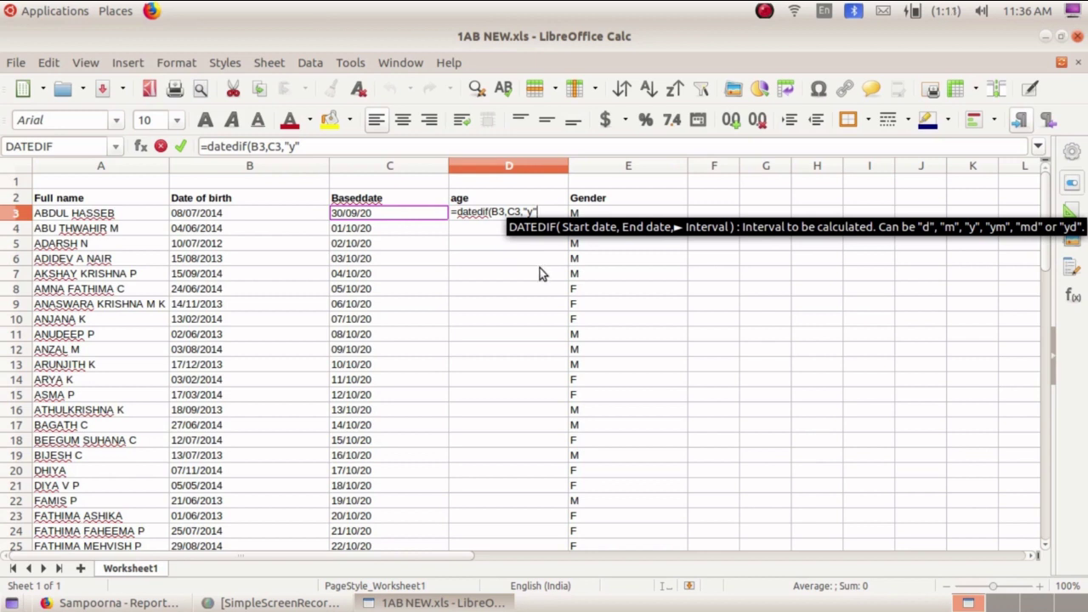
pyautogui.write(')')
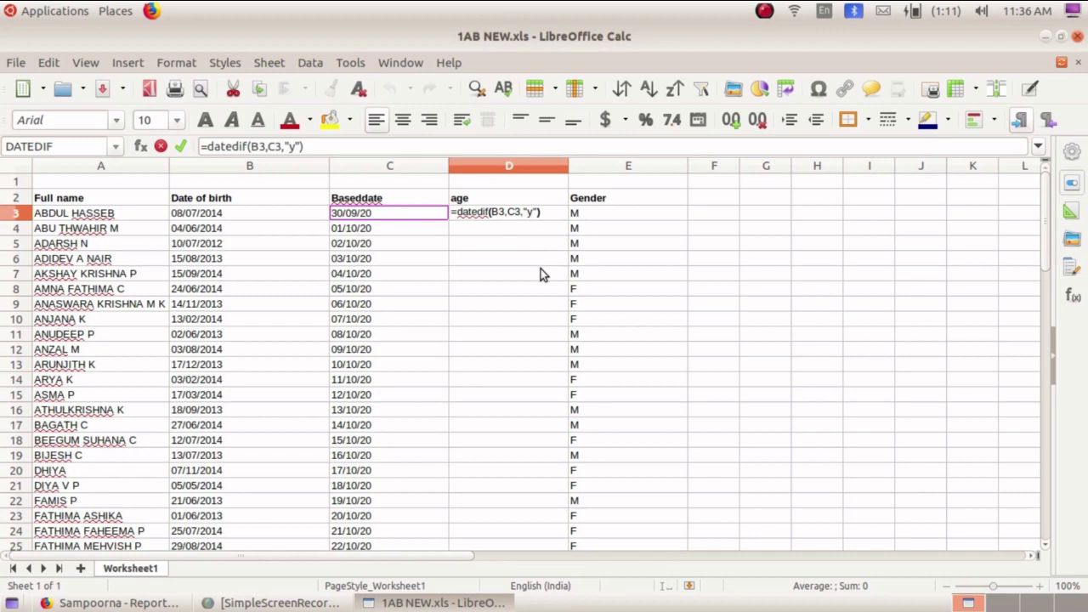
pyautogui.press('Return')
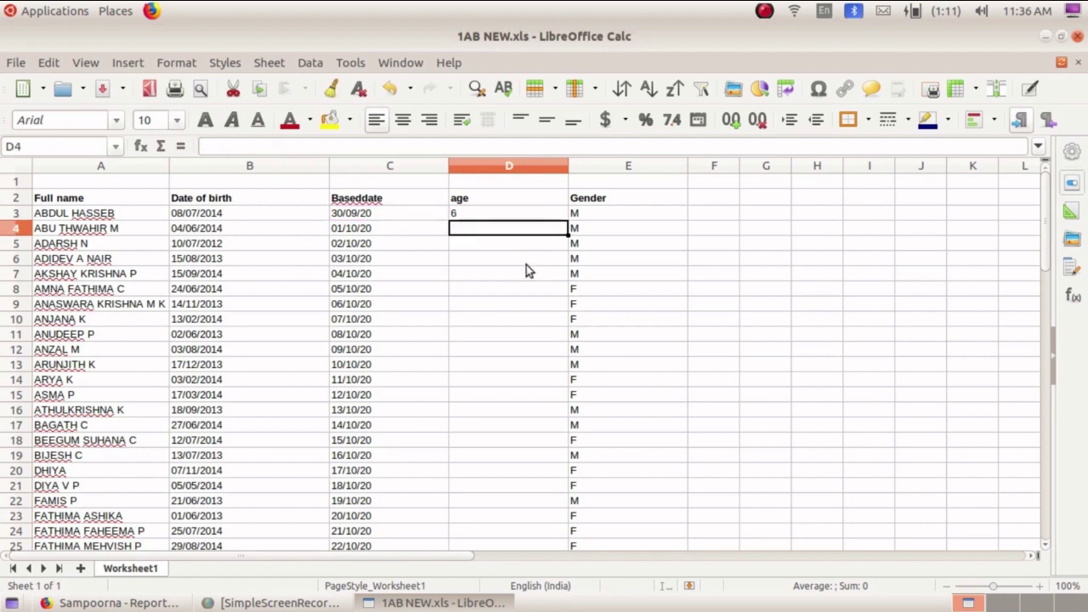
pyautogui.click(507, 218)
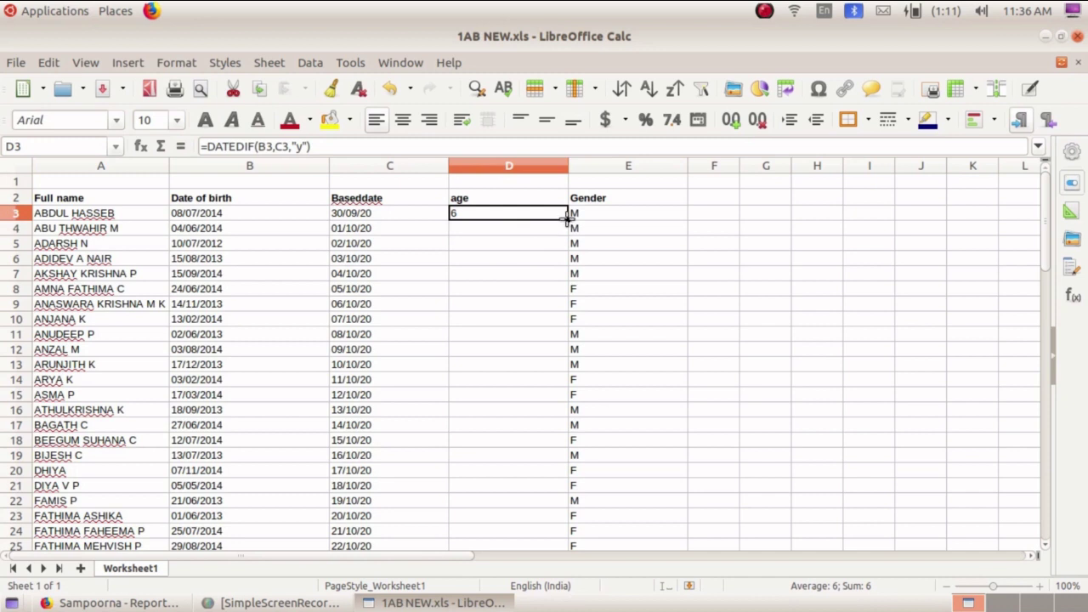
# Fill the age formula from cell D3 down to the last student in row 64
pyautogui.moveTo(568, 218); pyautogui.dragTo(588, 537)
pyautogui.scroll(-3, 585, 475)
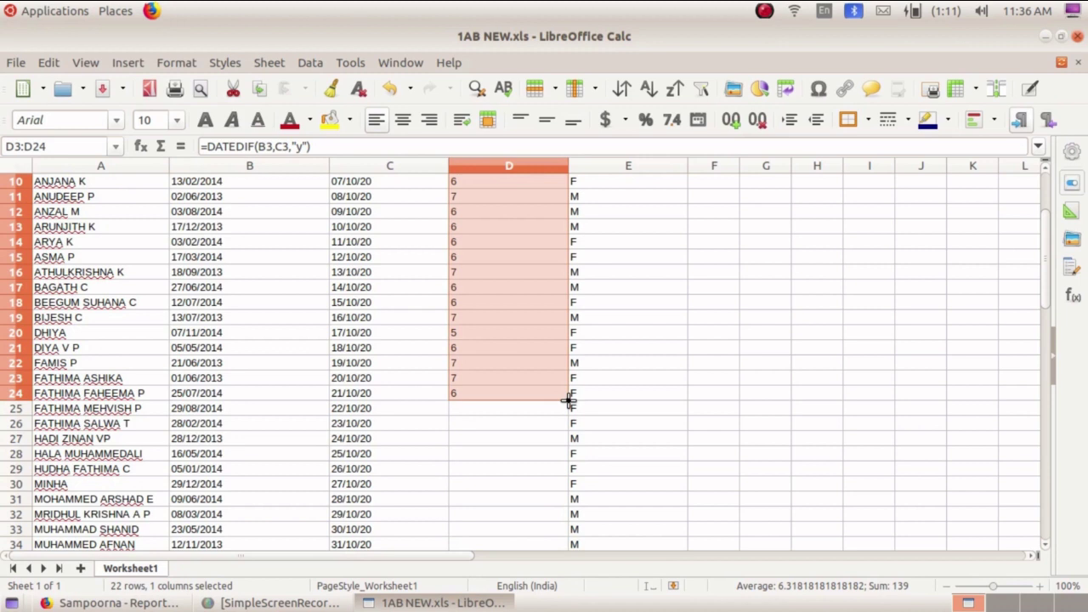
pyautogui.moveTo(567, 400); pyautogui.dragTo(568, 431)
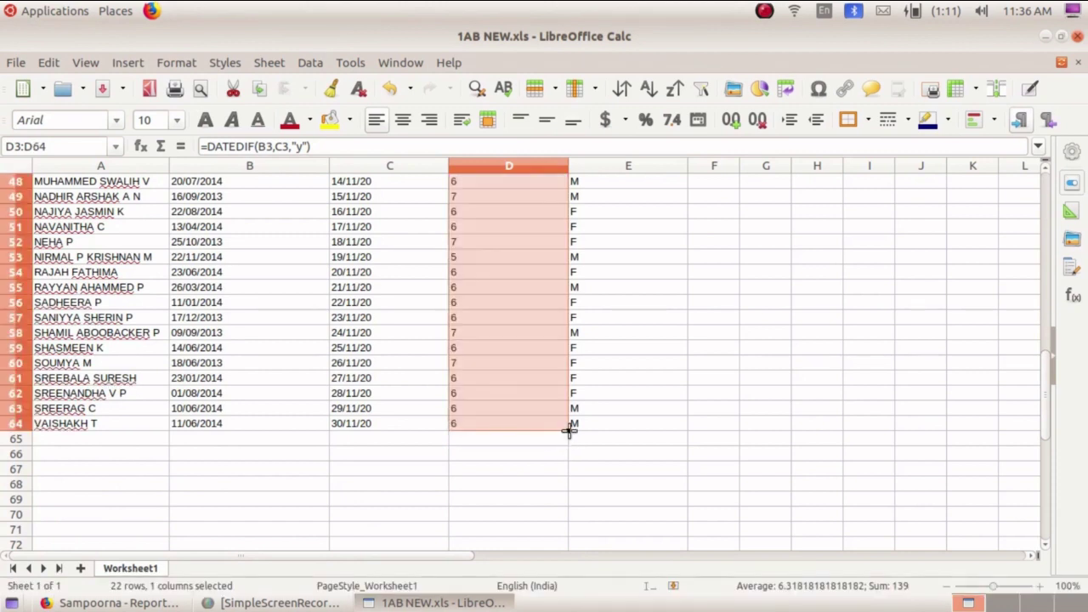
pyautogui.click(651, 394)
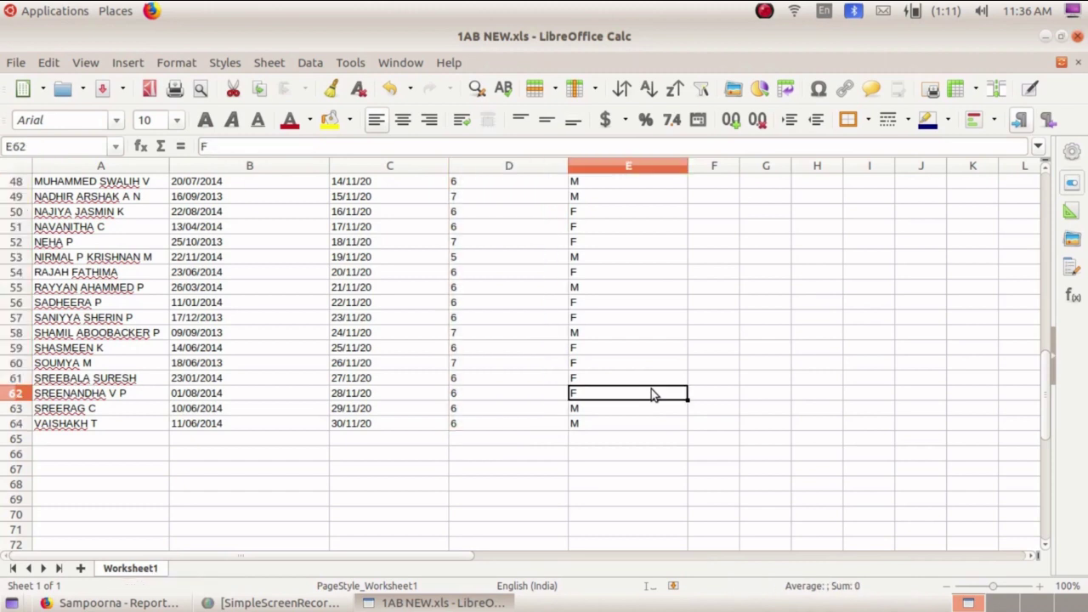
# Select the age and Gender columns with their headers, range D2:E64
pyautogui.scroll(9, 651, 391)
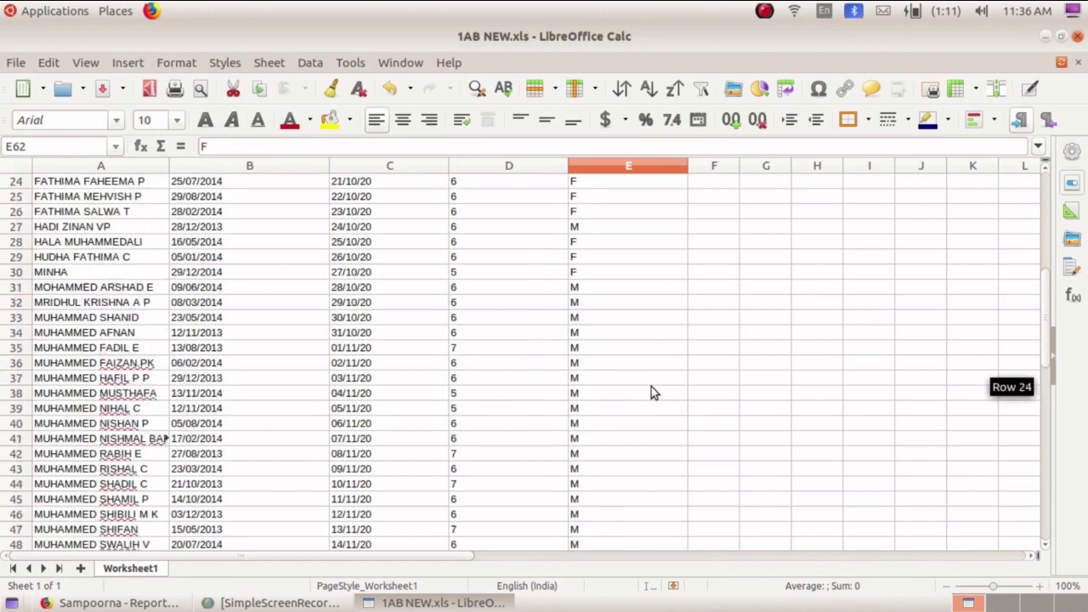
pyautogui.scroll(3, 640, 384)
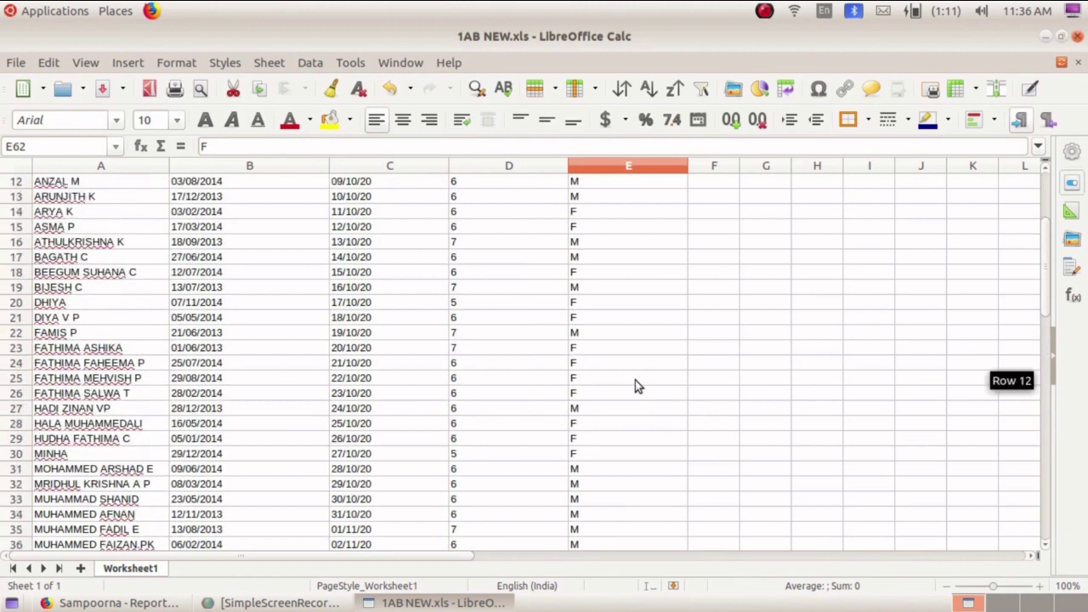
pyautogui.scroll(4, 638, 386)
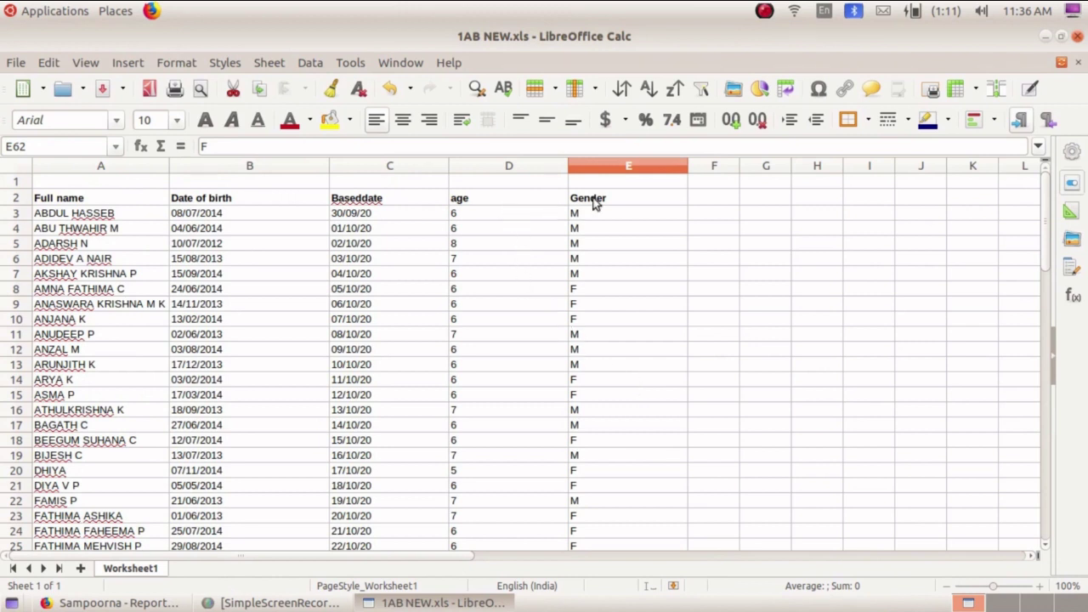
pyautogui.click(506, 201)
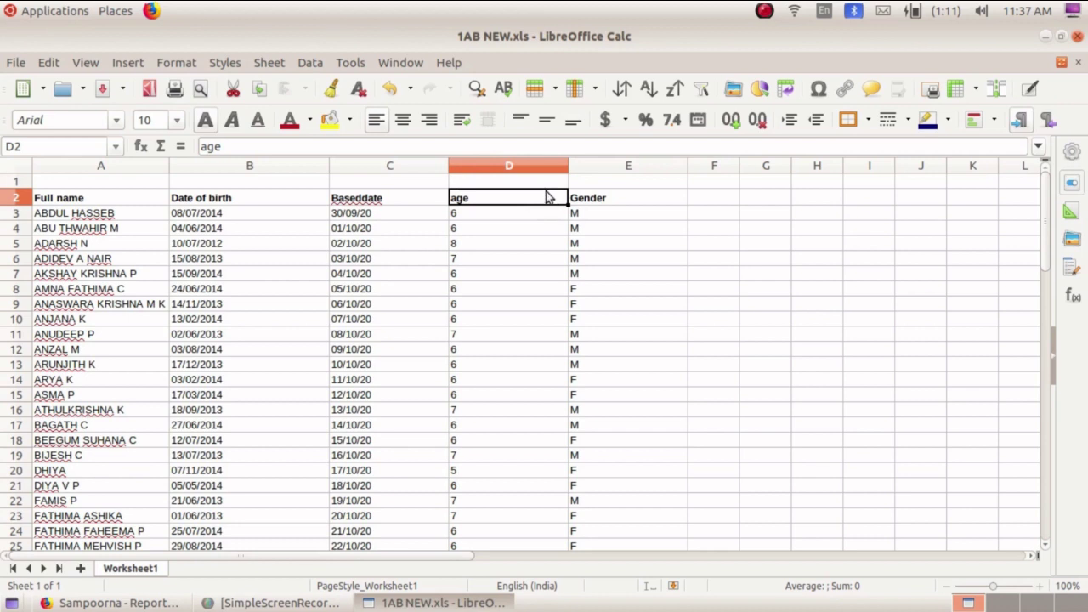
pyautogui.click(544, 183)
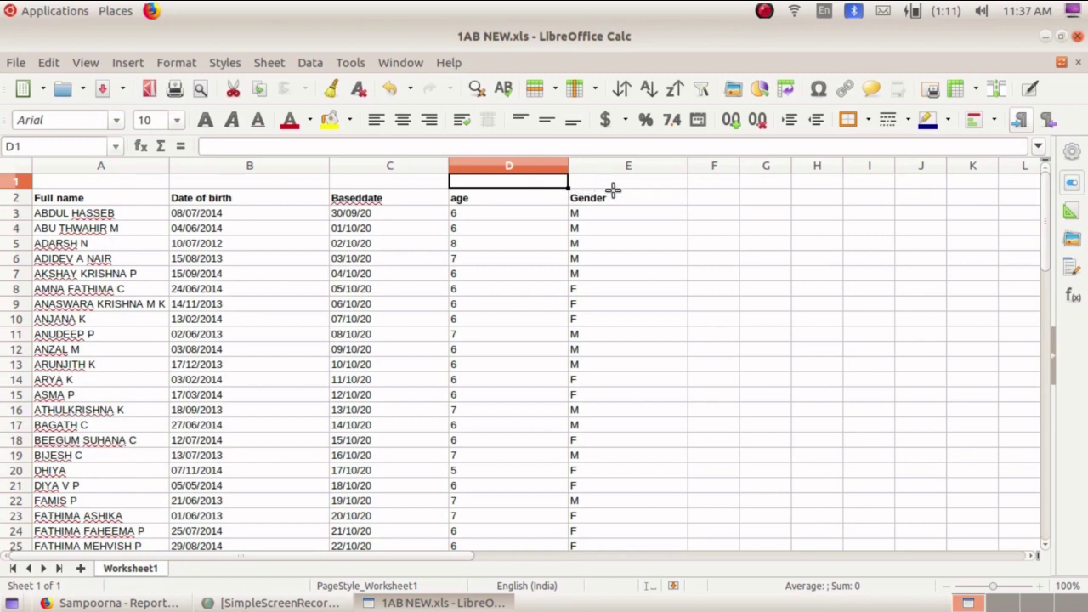
pyautogui.click(605, 186)
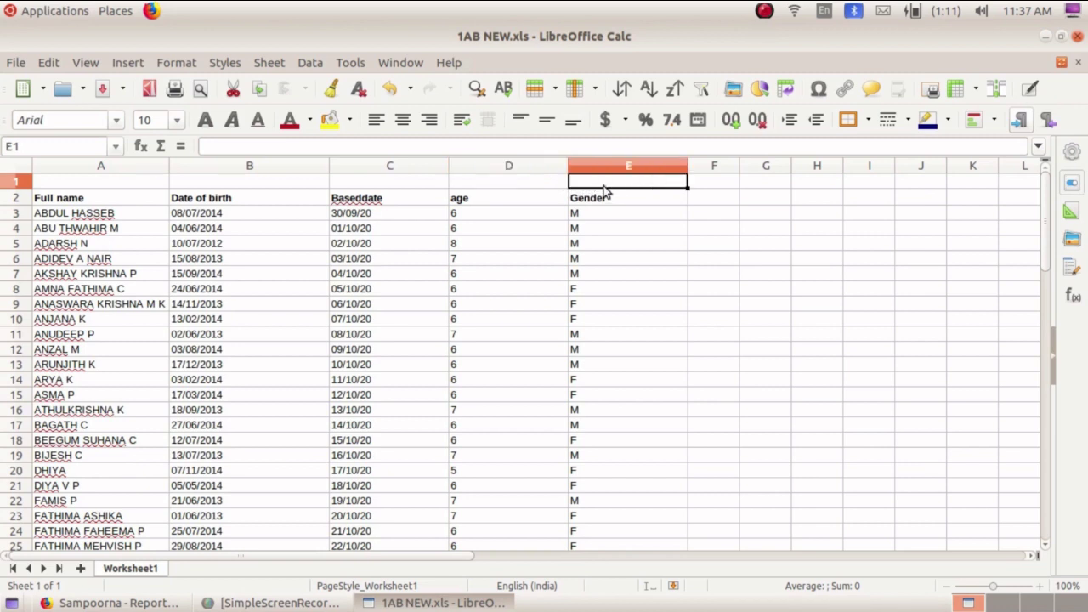
pyautogui.click(552, 198)
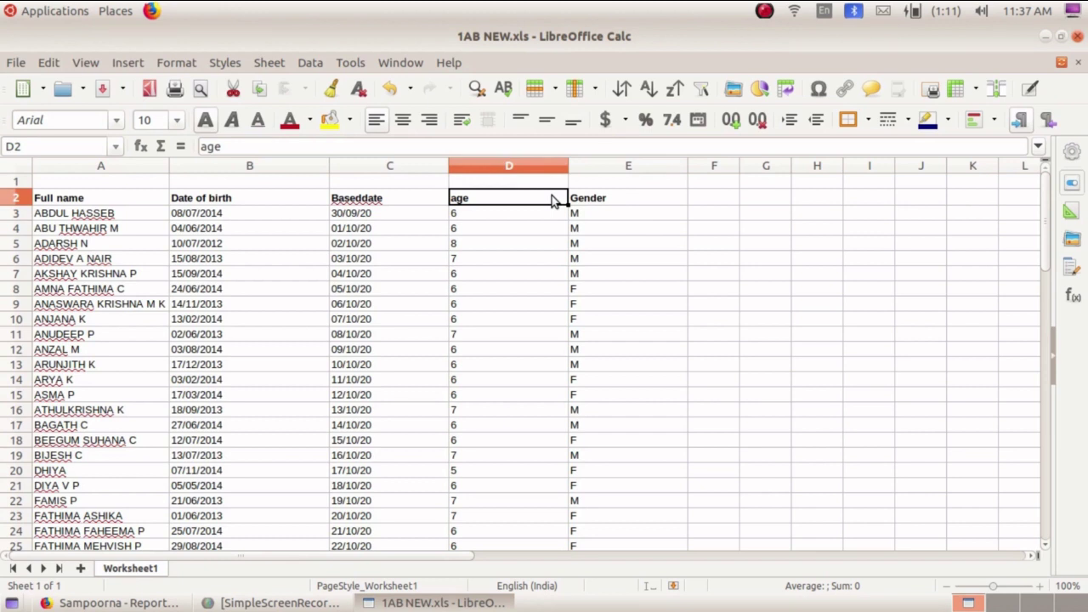
pyautogui.hotkey('shift', 'Right')
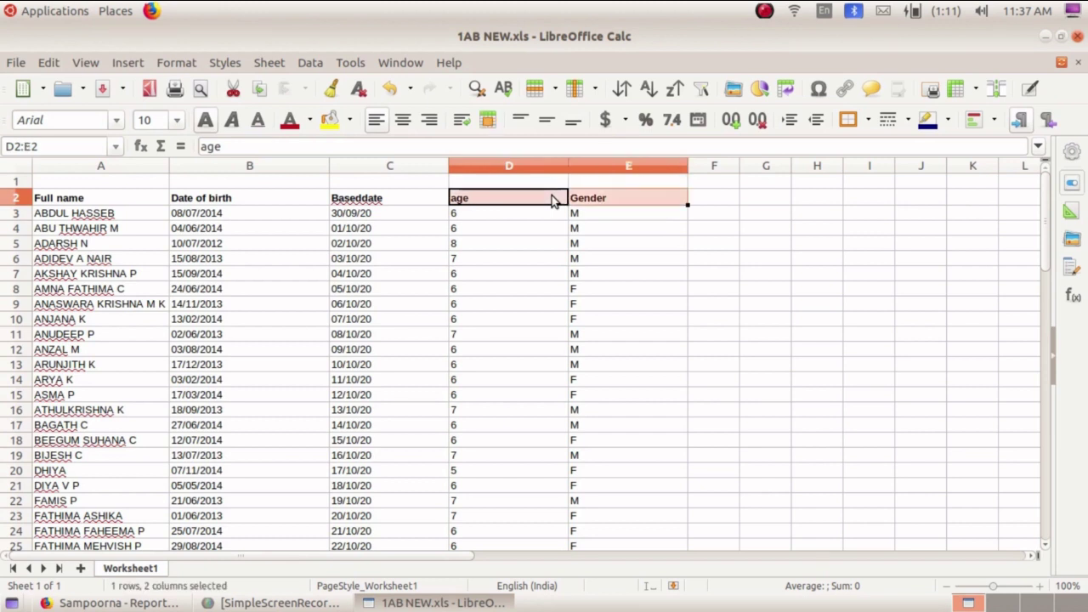
pyautogui.hotkey('shift', 'Down')
pyautogui.hotkey('shift', 'Down')
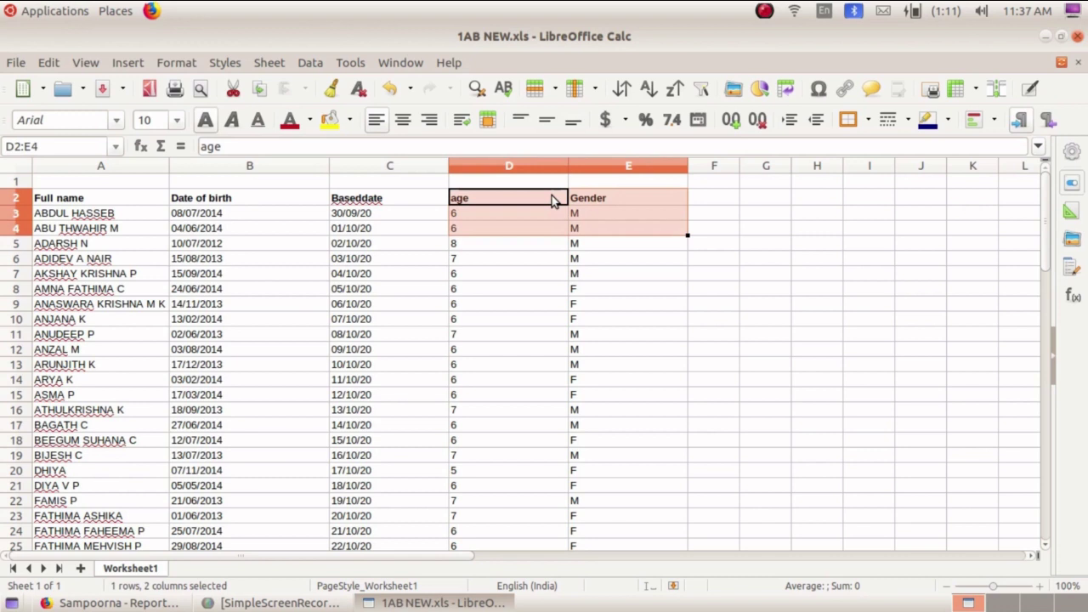
pyautogui.hotkey('shift', 'Down')
pyautogui.hotkey('shift', 'Down')
pyautogui.hotkey('shift', 'Down')
pyautogui.hotkey('shift', 'Down')
pyautogui.hotkey('shift', 'Down')
pyautogui.hotkey('shift', 'Down')
pyautogui.hotkey('shift', 'Down')
pyautogui.hotkey('shift', 'Down')
pyautogui.hotkey('shift', 'Down')
pyautogui.hotkey('shift', 'Down')
pyautogui.hotkey('shift', 'Down')
pyautogui.hotkey('shift', 'Down')
pyautogui.hotkey('shift', 'Down')
pyautogui.hotkey('shift', 'Down')
pyautogui.hotkey('shift', 'Down')
pyautogui.hotkey('shift', 'Down')
pyautogui.hotkey('shift', 'Down')
pyautogui.hotkey('shift', 'Down')
pyautogui.hotkey('shift', 'Down')
pyautogui.hotkey('shift', 'Down')
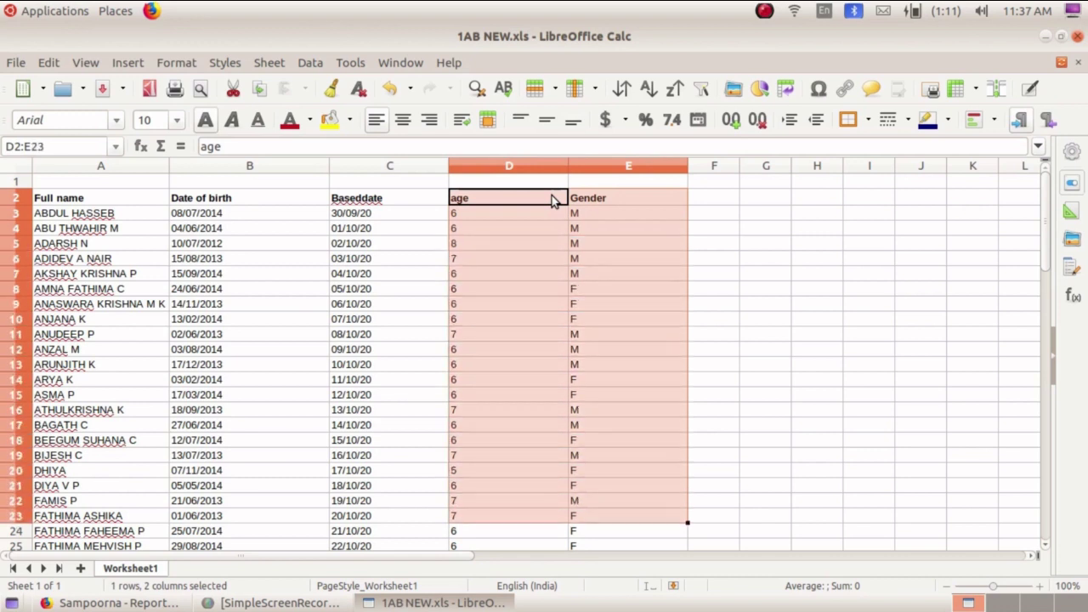
pyautogui.hotkey('shift', 'Down')
pyautogui.hotkey('shift', 'Down')
pyautogui.hotkey('shift', 'Down')
pyautogui.hotkey('shift', 'Down')
pyautogui.hotkey('shift', 'Down')
pyautogui.hotkey('shift', 'Down')
pyautogui.hotkey('shift', 'Down')
pyautogui.hotkey('shift', 'Down')
pyautogui.hotkey('shift', 'Down')
pyautogui.hotkey('shift', 'Down')
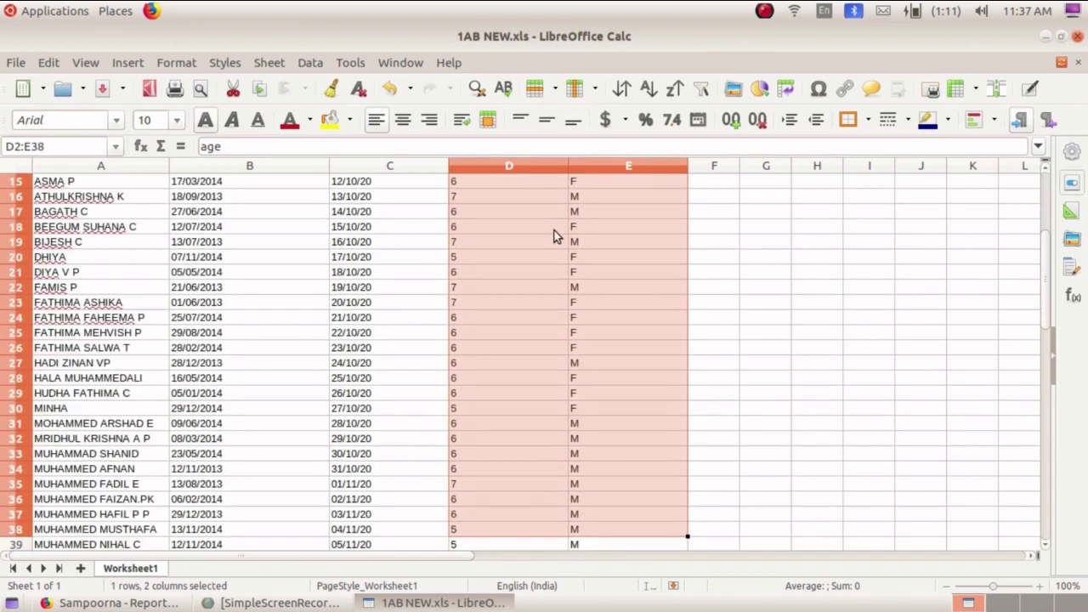
pyautogui.hotkey('shift', 'Down')
pyautogui.hotkey('shift', 'Down')
pyautogui.hotkey('shift', 'Down')
pyautogui.hotkey('shift', 'Down')
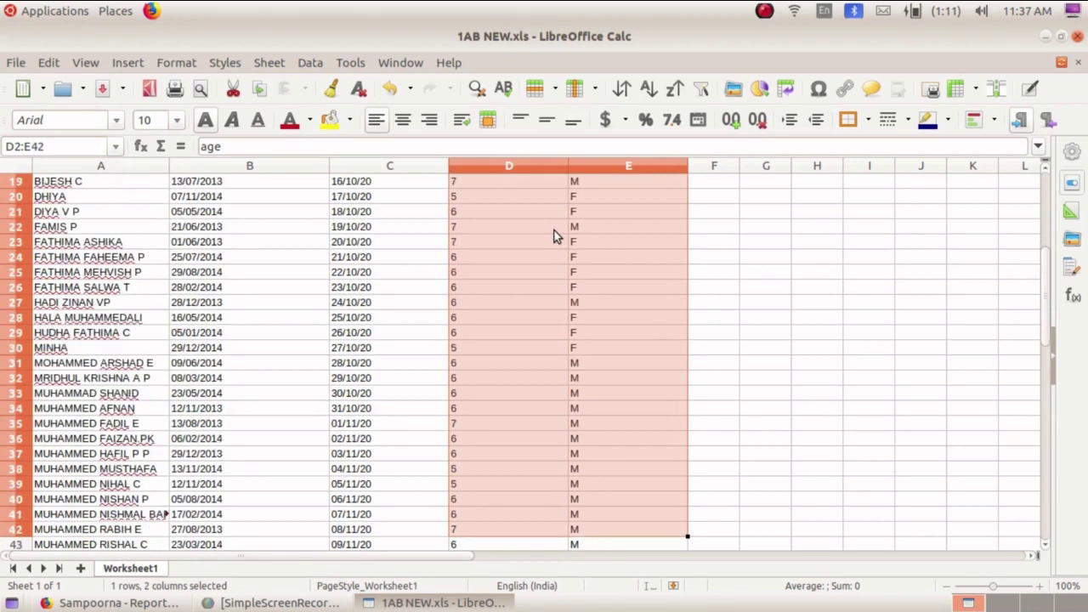
pyautogui.hotkey('shift', 'Down')
pyautogui.hotkey('shift', 'Down')
pyautogui.hotkey('shift', 'Down')
pyautogui.hotkey('shift', 'Down')
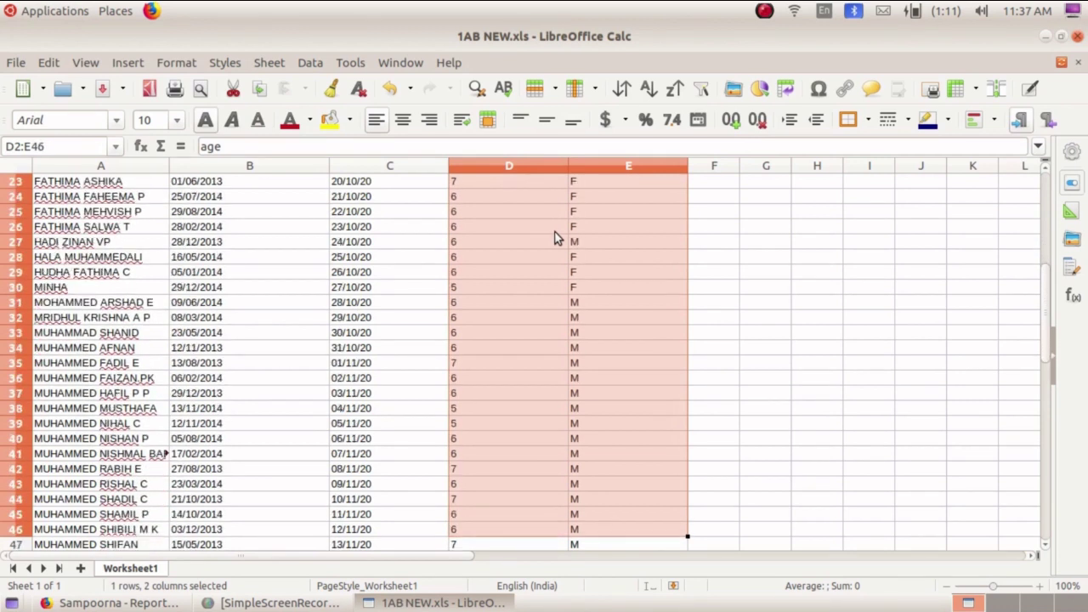
pyautogui.hotkey('shift', 'Down')
pyautogui.hotkey('shift', 'Down')
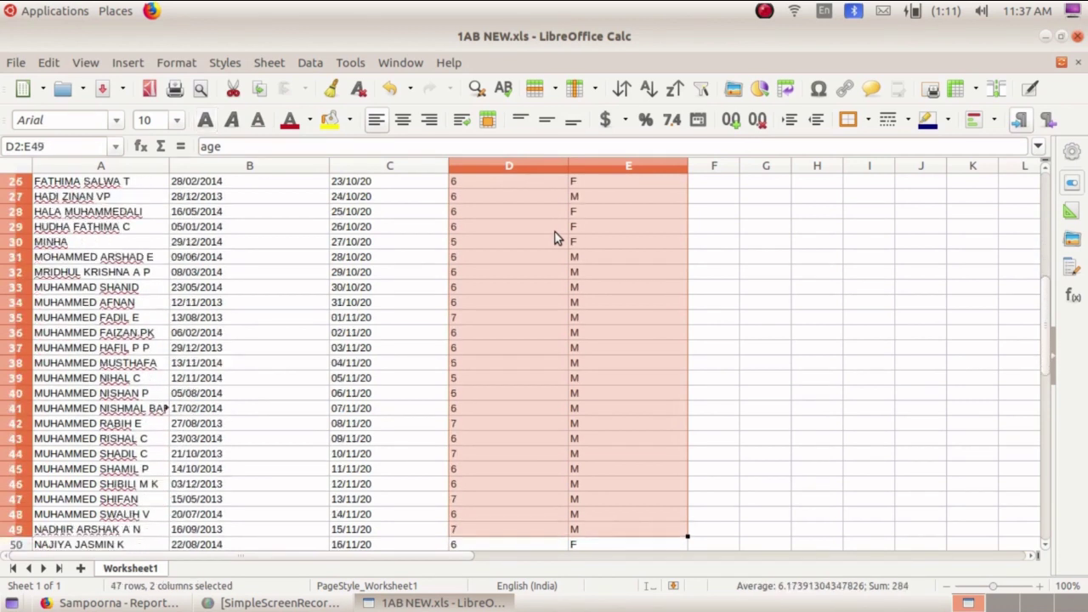
pyautogui.hotkey('shift', 'Down')
pyautogui.hotkey('shift', 'Down')
pyautogui.hotkey('shift', 'Down')
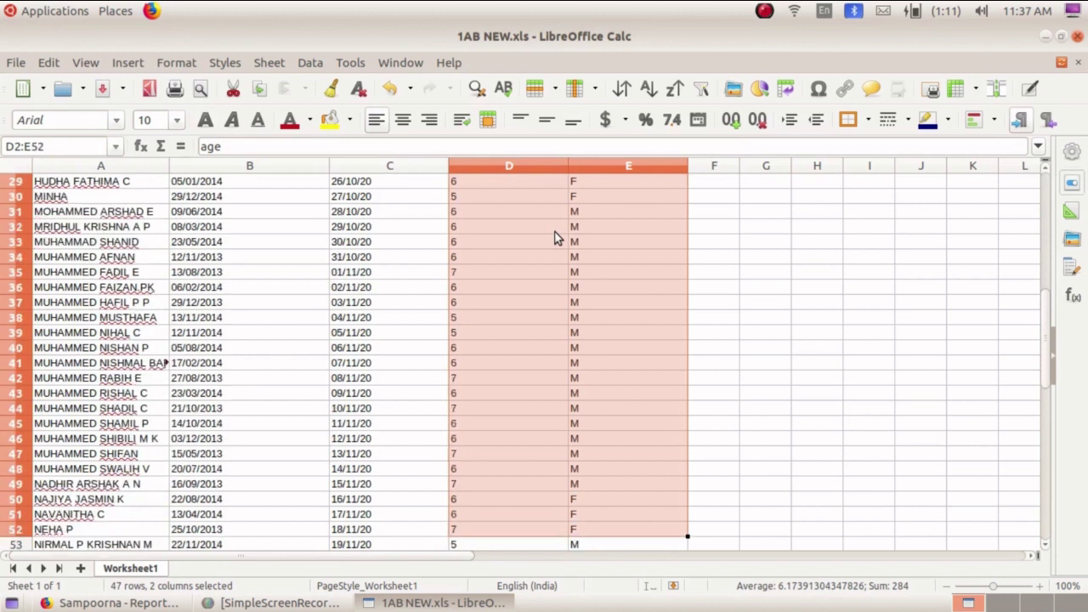
pyautogui.hotkey('shift', 'Down')
pyautogui.hotkey('shift', 'Down')
pyautogui.hotkey('shift', 'Down')
pyautogui.hotkey('shift', 'Down')
pyautogui.hotkey('shift', 'Down')
pyautogui.hotkey('shift', 'Down')
pyautogui.hotkey('shift', 'Down')
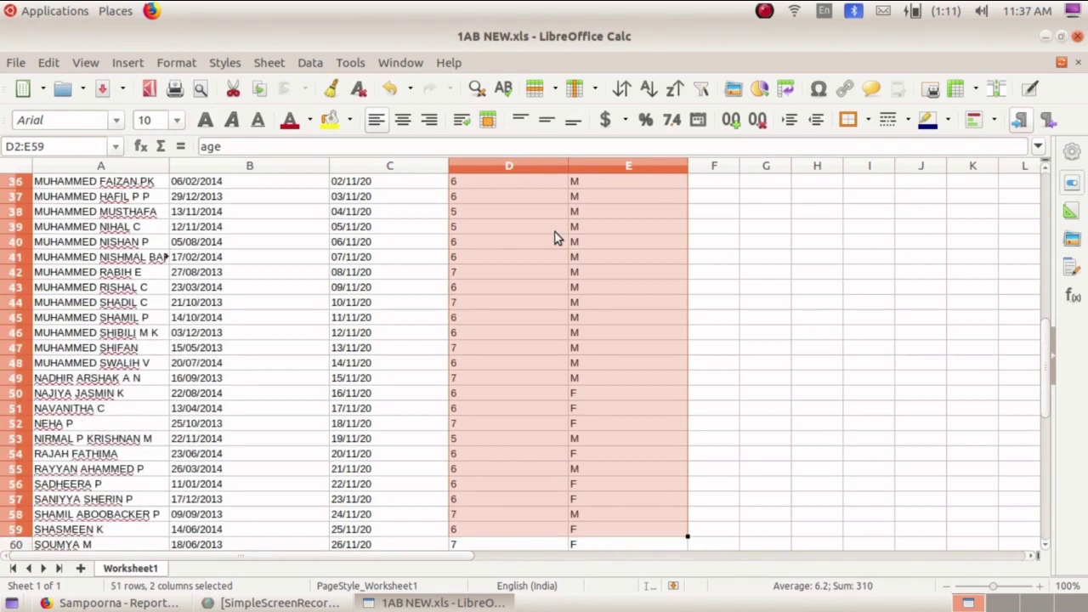
pyautogui.hotkey('shift', 'Down')
pyautogui.hotkey('shift', 'Down')
pyautogui.hotkey('shift', 'Down')
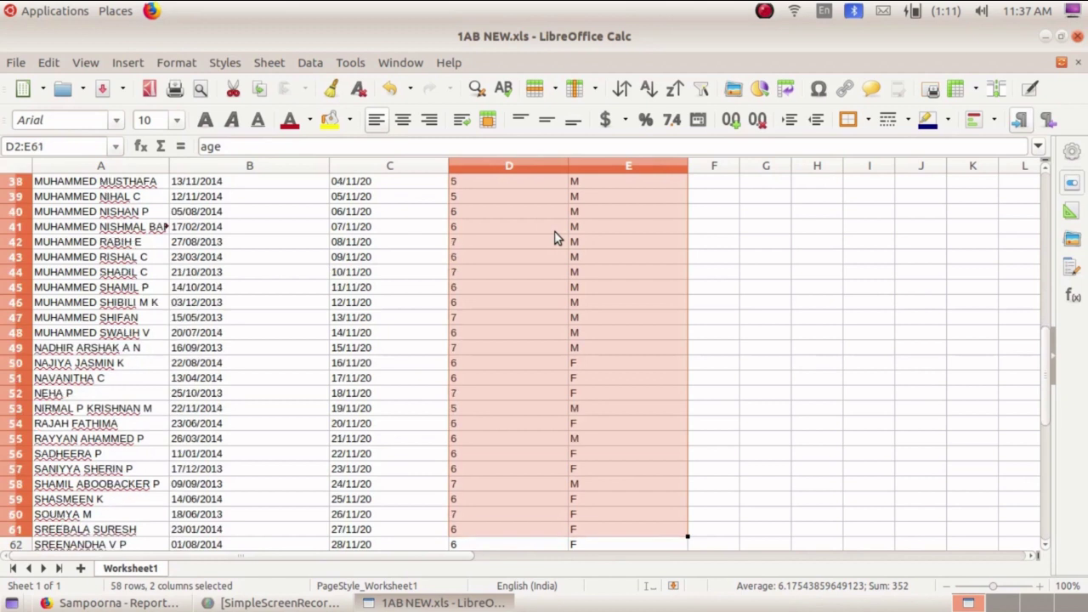
pyautogui.hotkey('shift', 'Down')
pyautogui.hotkey('shift', 'Down')
pyautogui.hotkey('shift', 'Down')
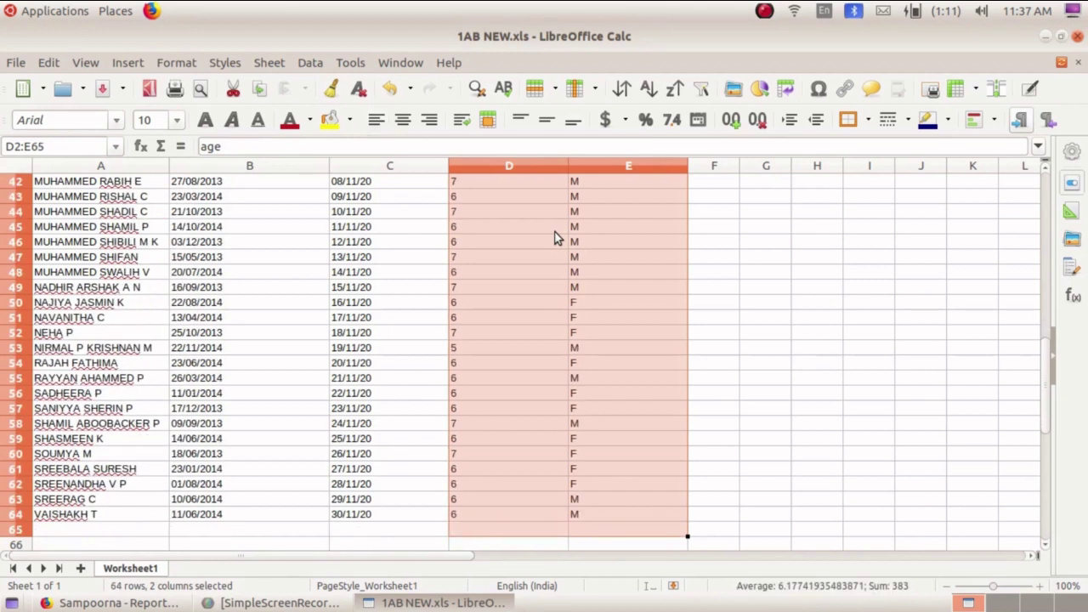
pyautogui.hotkey('shift', 'Up')
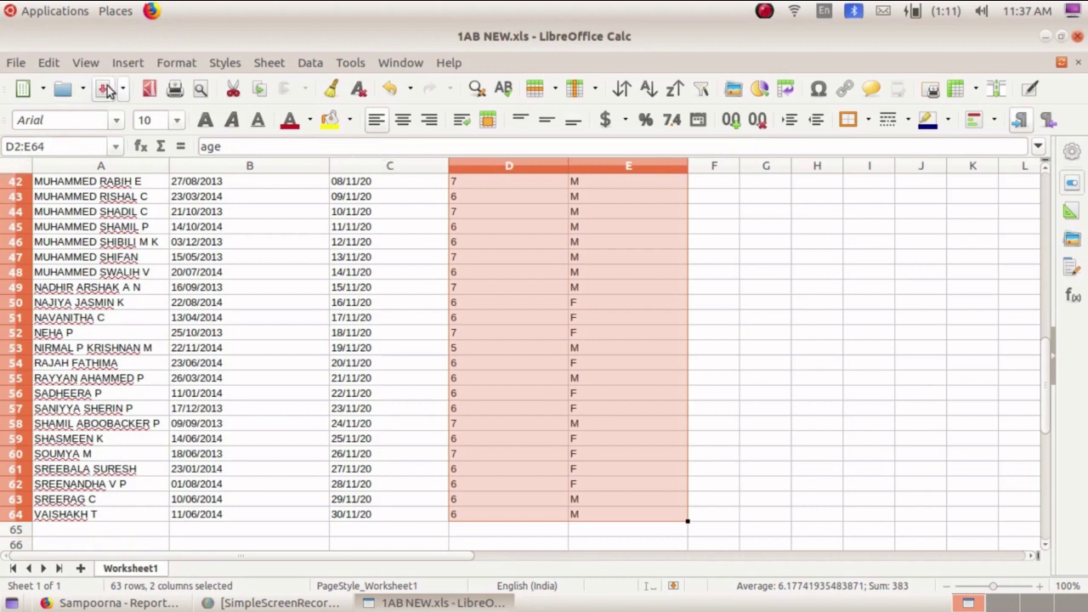
# Start a pivot table using the current selection as its source
pyautogui.click(127, 63)
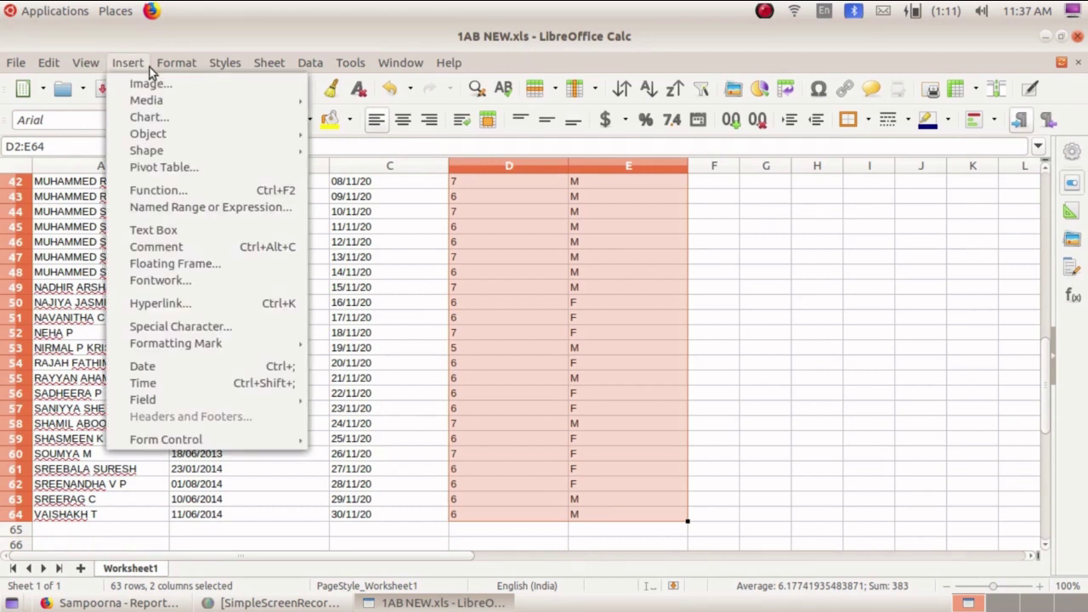
pyautogui.moveTo(158, 64)
pyautogui.moveTo(143, 152)
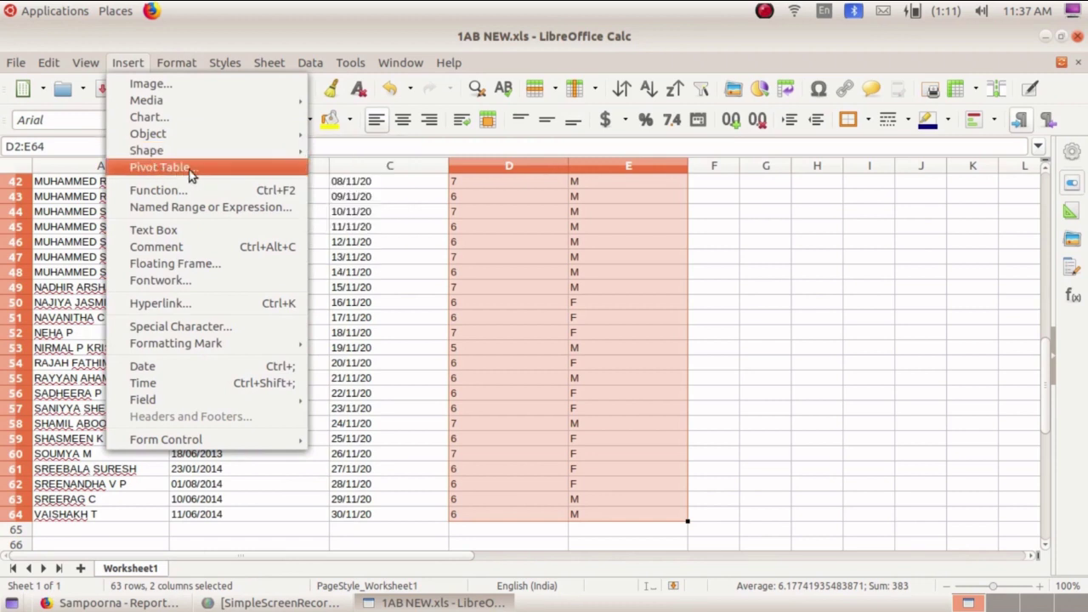
pyautogui.click(243, 173)
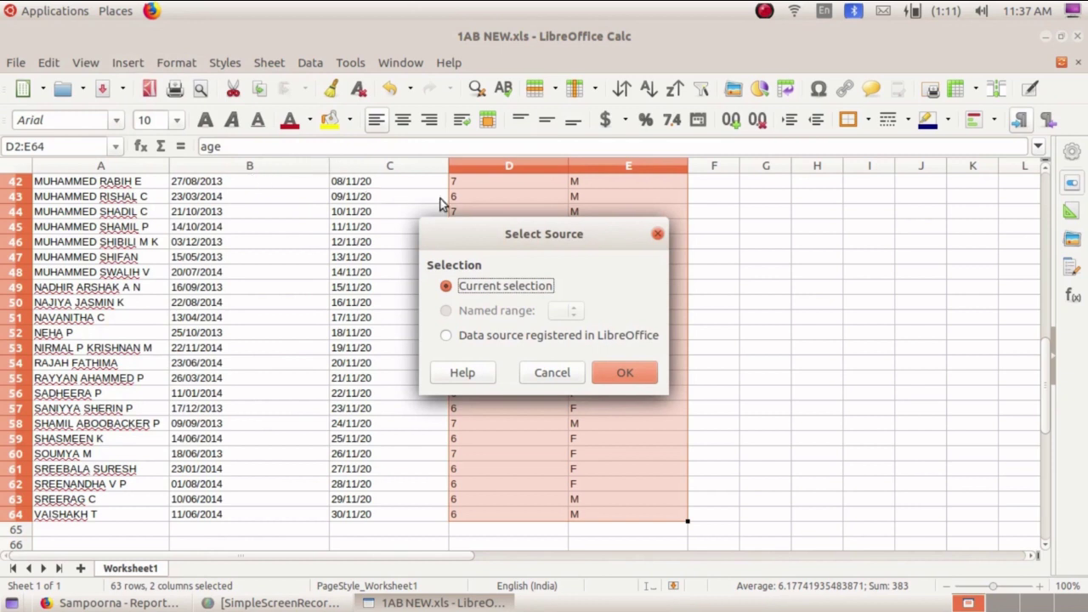
pyautogui.click(612, 375)
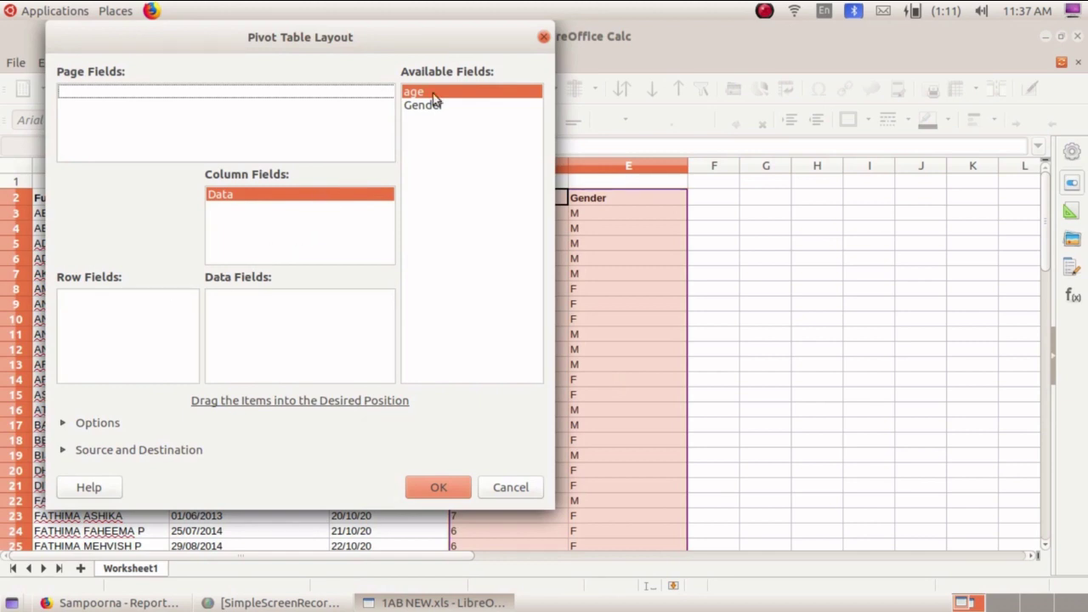
# Lay out the pivot table with age as the row field and Gender as both the column field and the data field
pyautogui.moveTo(436, 92); pyautogui.dragTo(427, 153)
pyautogui.moveTo(380, 217)
pyautogui.mouseDown()
pyautogui.moveTo(93, 359)
pyautogui.moveTo(93, 341)
pyautogui.mouseUp()
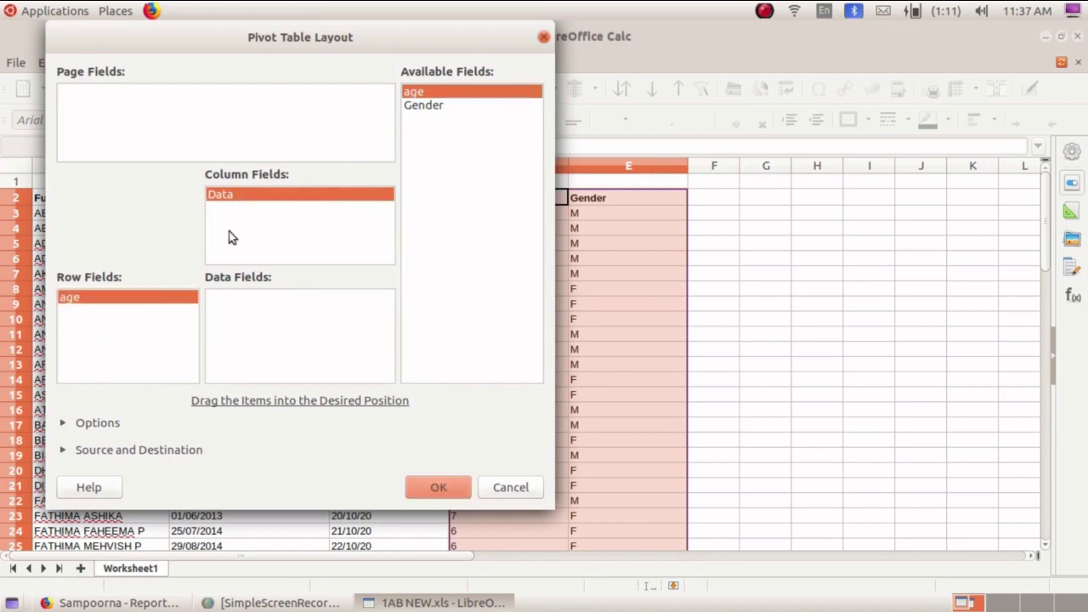
pyautogui.click(420, 108)
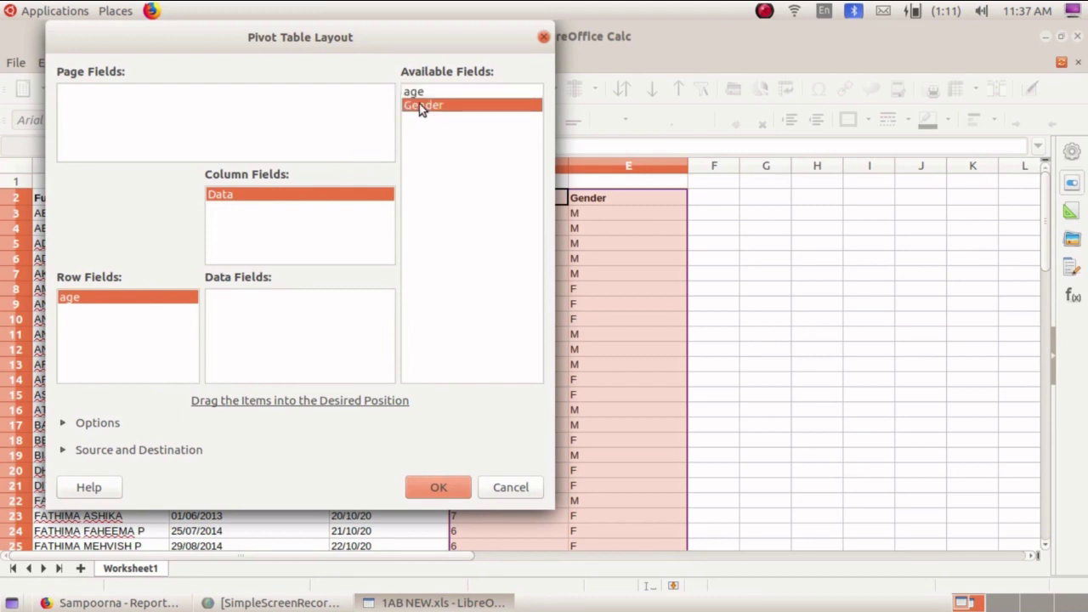
pyautogui.moveTo(417, 104); pyautogui.dragTo(304, 226)
pyautogui.moveTo(426, 106); pyautogui.dragTo(275, 328)
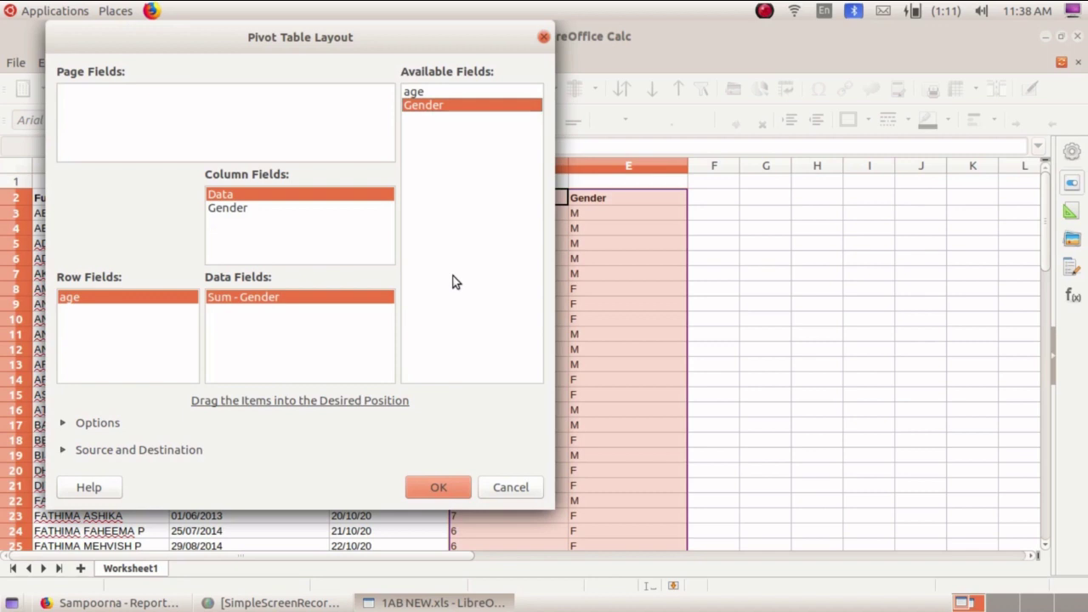
# Set the Gender data field's function to Count and create the pivot table
pyautogui.doubleClick(243, 299)
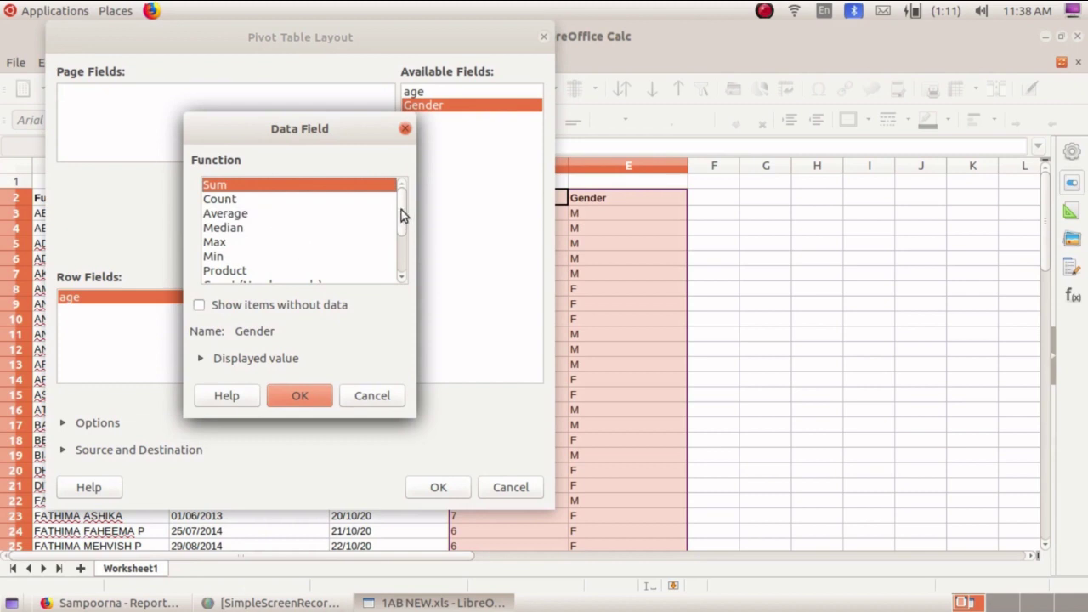
pyautogui.moveTo(401, 210)
pyautogui.mouseDown()
pyautogui.moveTo(403, 259)
pyautogui.moveTo(406, 208)
pyautogui.mouseUp()
pyautogui.click(228, 200)
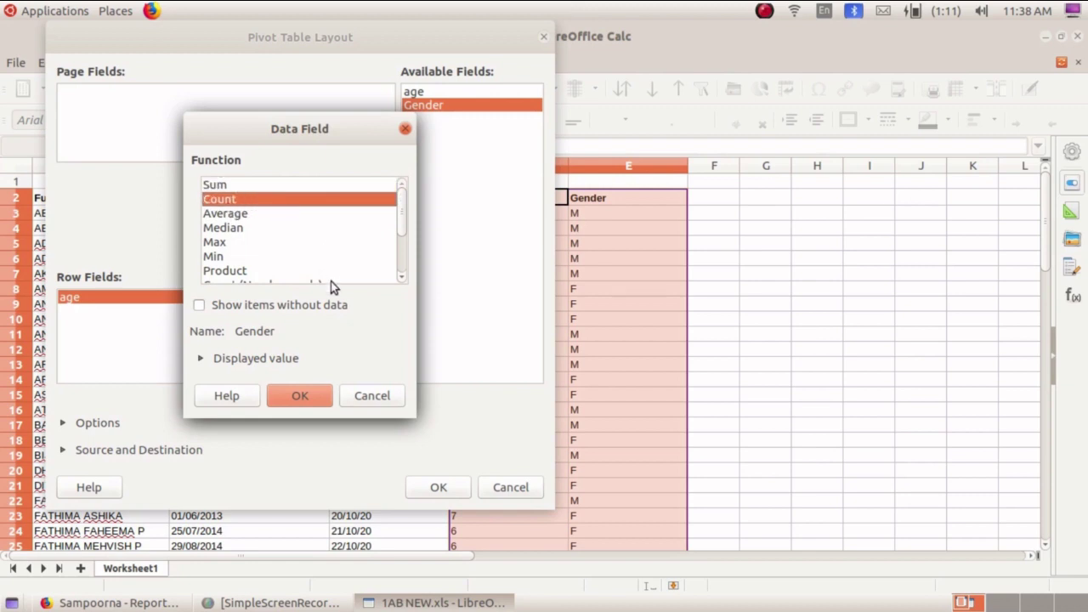
pyautogui.click(301, 395)
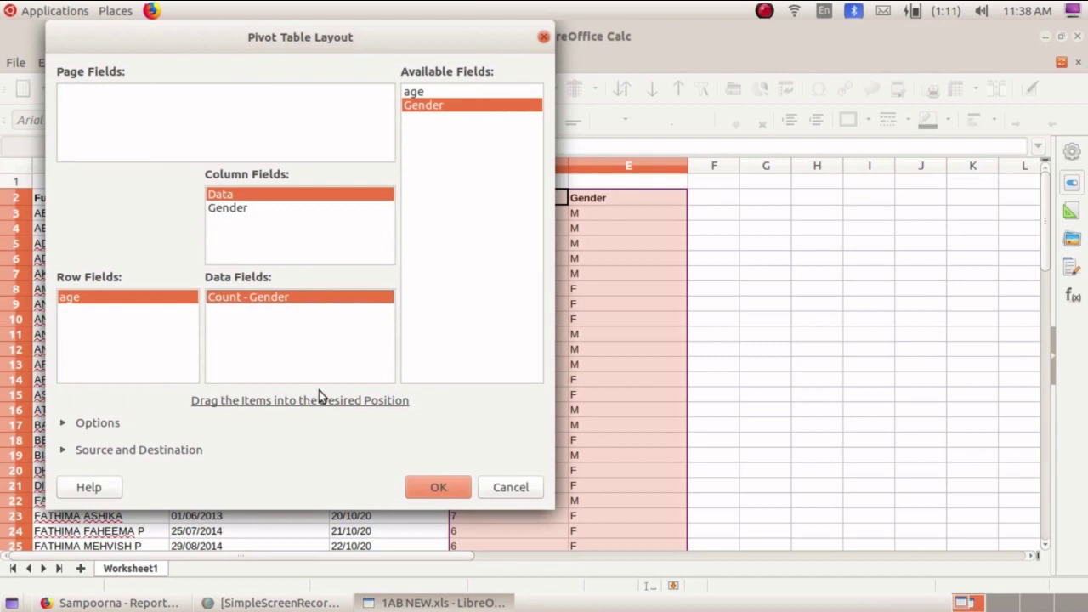
pyautogui.click(434, 489)
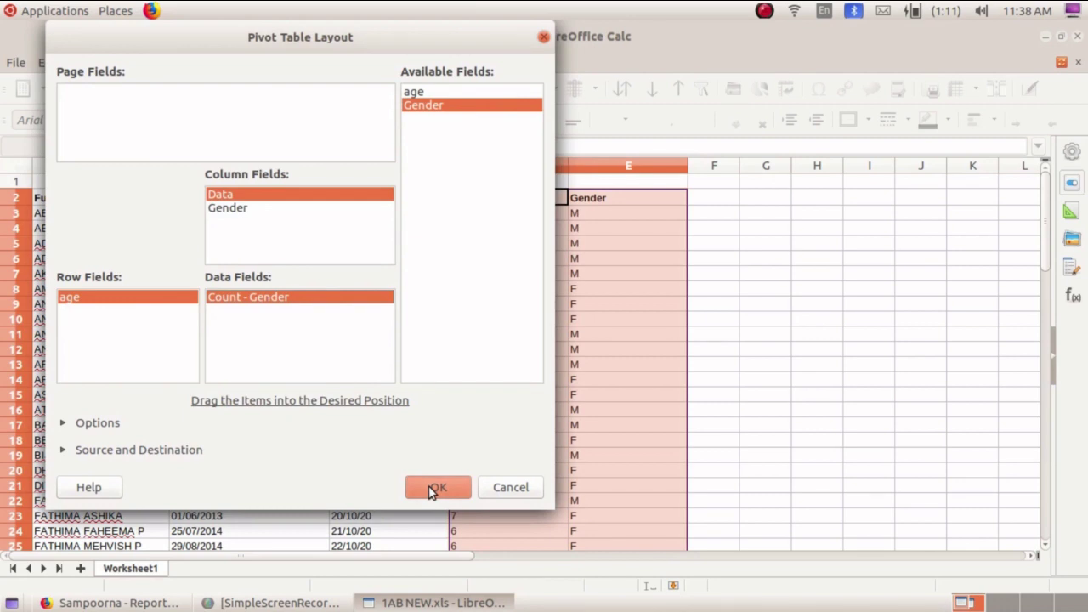